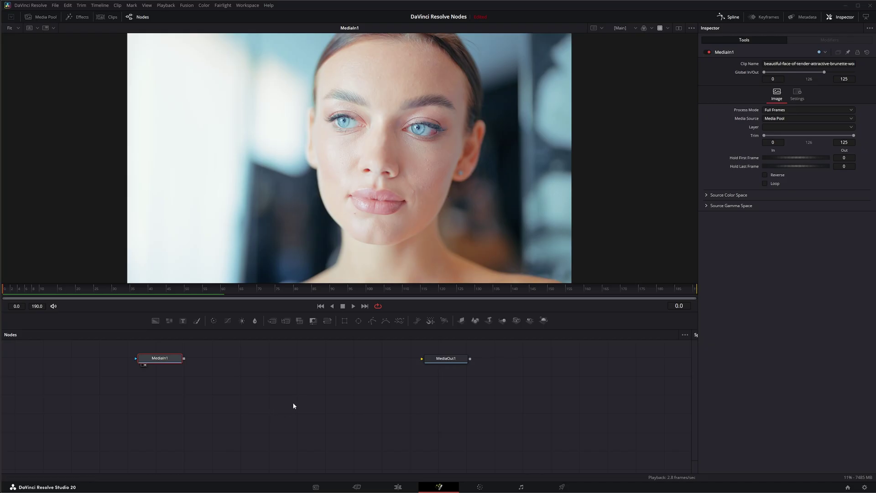
Add a Relight (RLt) node and place Relight1 between MediaIn1 and MediaOut1
click(256, 380)
key(shift+space)
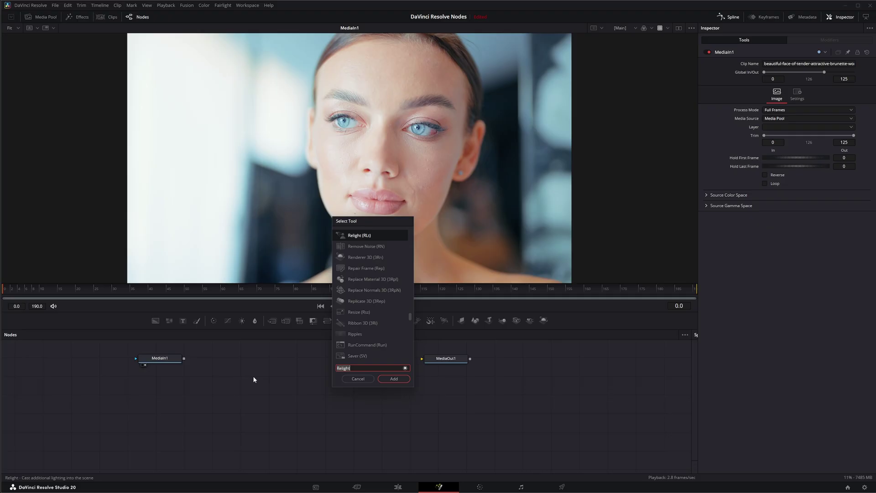
text(religh)
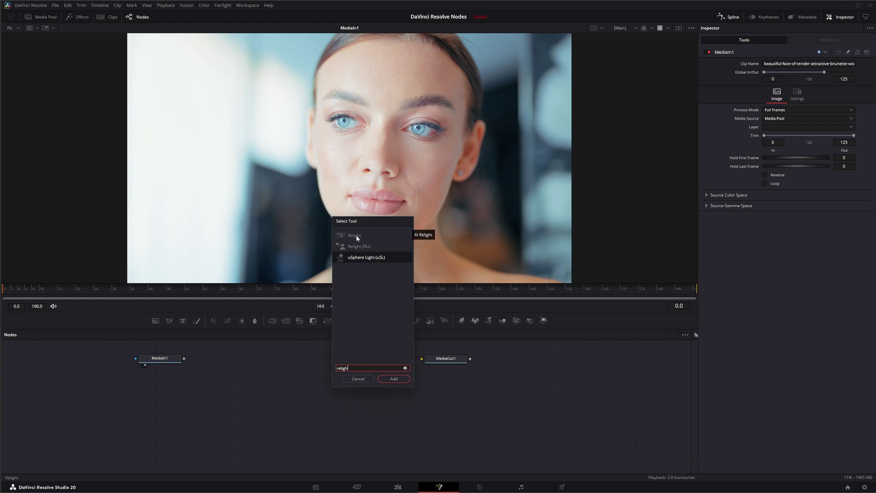
click(347, 246)
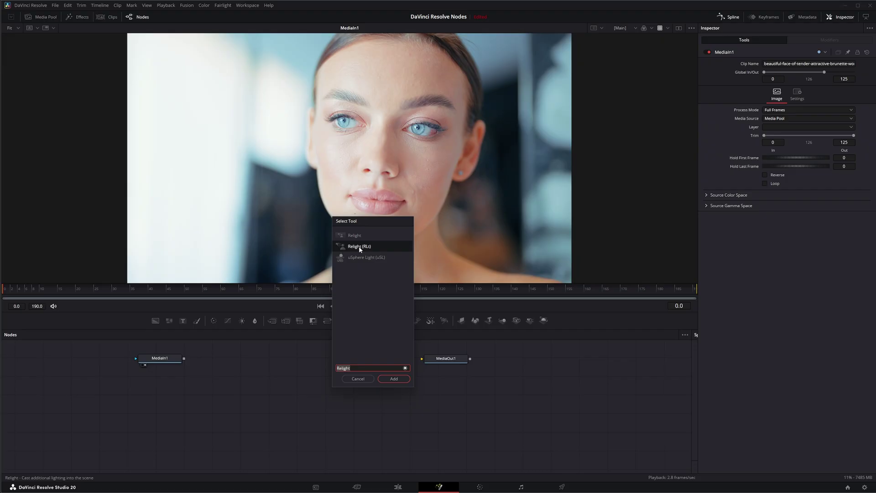
click(394, 379)
drag(254, 379, 262, 363)
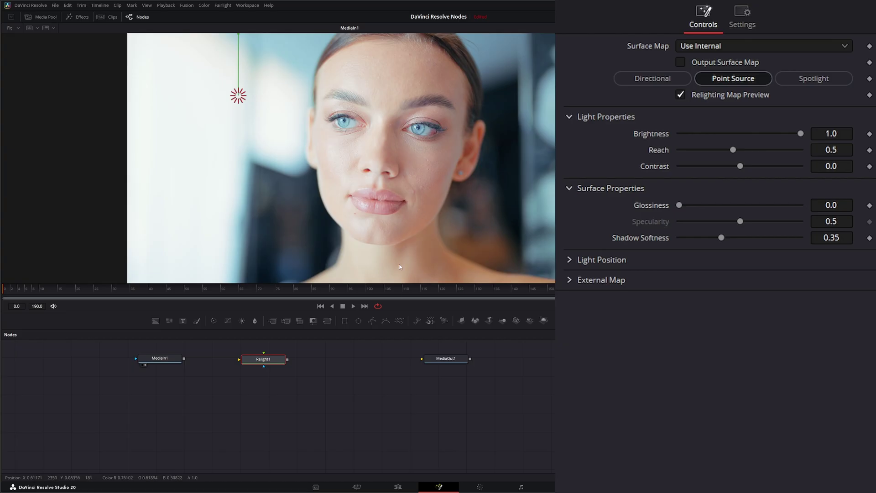
Wire MediaIn1's output into Relight1, briefly adding then deleting an Ellipse mask
drag(184, 358, 265, 187)
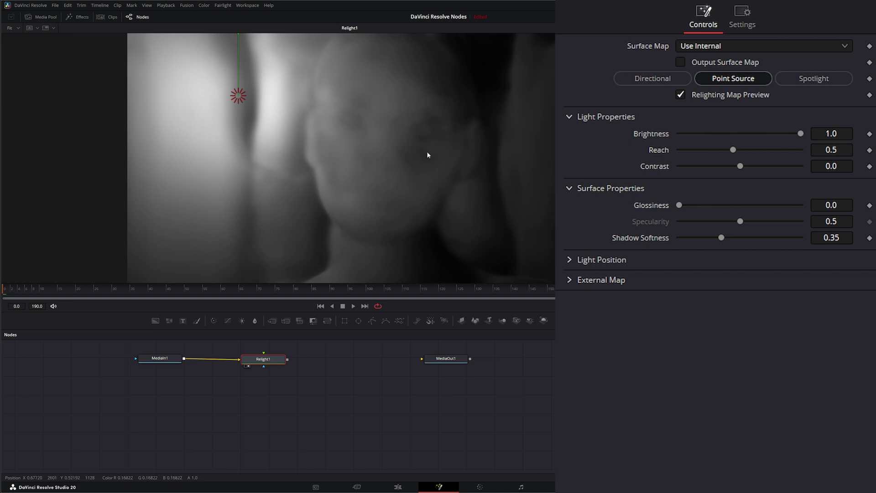
drag(267, 362, 269, 362)
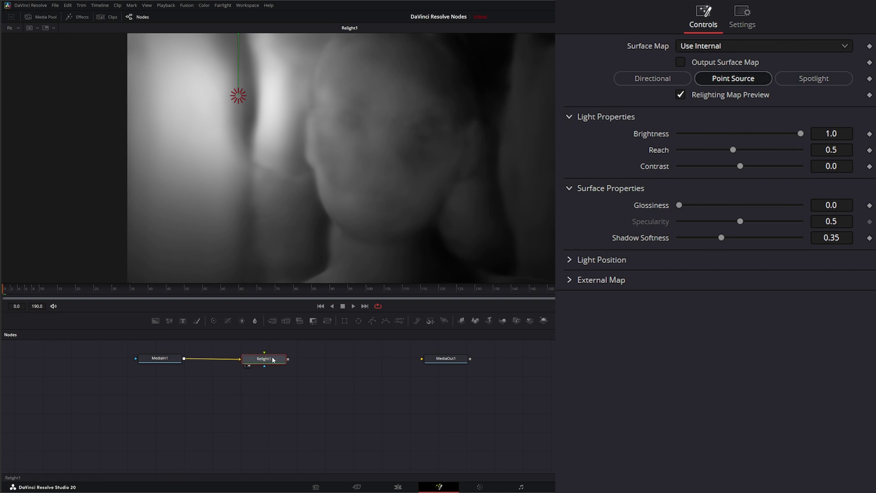
drag(265, 368, 247, 391)
drag(359, 321, 321, 413)
key(Delete)
Set Relight1's Surface Map to Use Normals Input after briefly comparing Use Internal
click(694, 45)
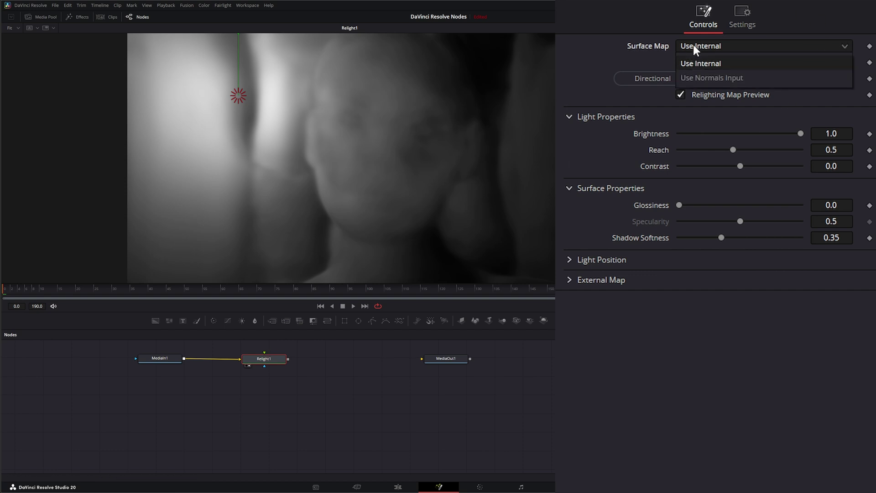
click(716, 78)
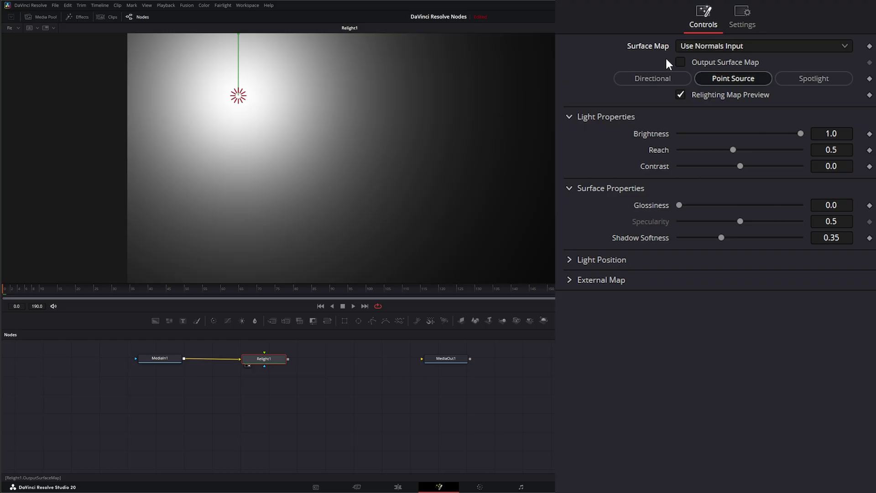
click(710, 45)
click(710, 63)
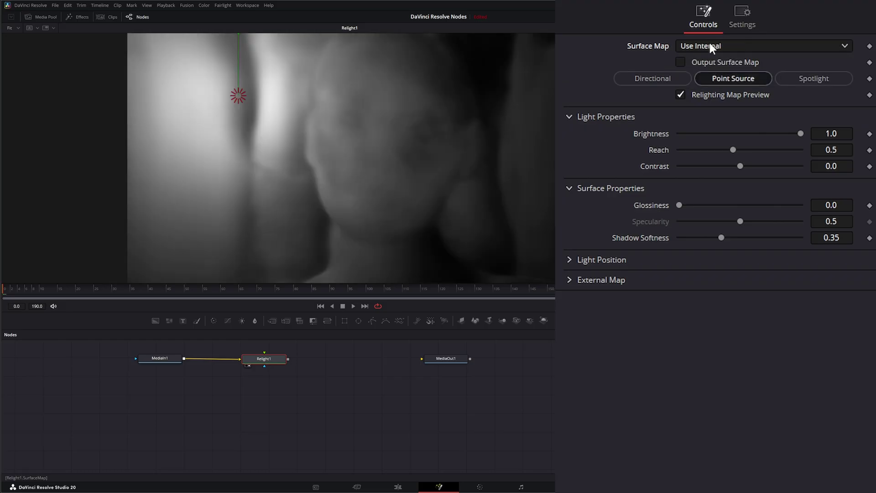
click(708, 43)
click(705, 79)
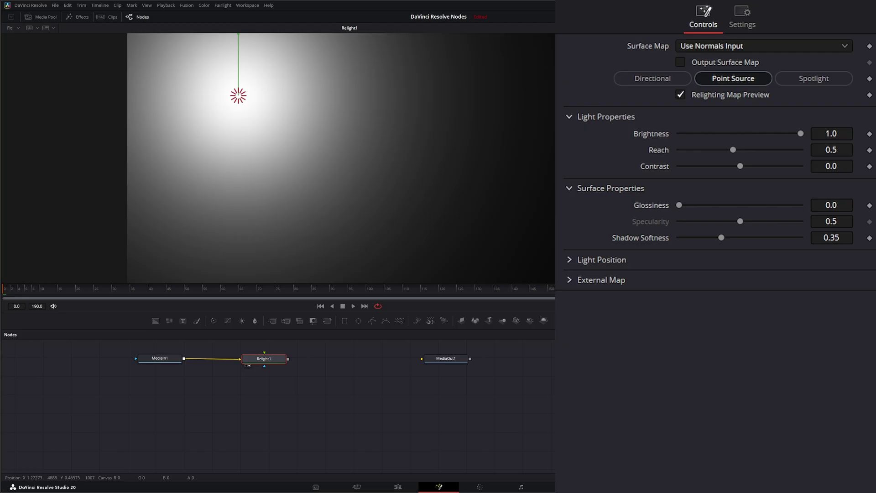
Collapse Light and Surface Properties and expand the External Map options
click(570, 117)
click(568, 136)
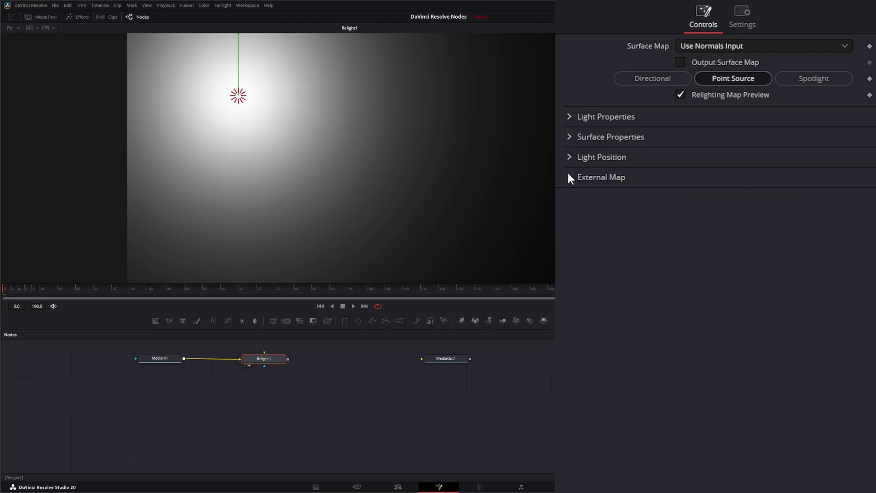
click(568, 177)
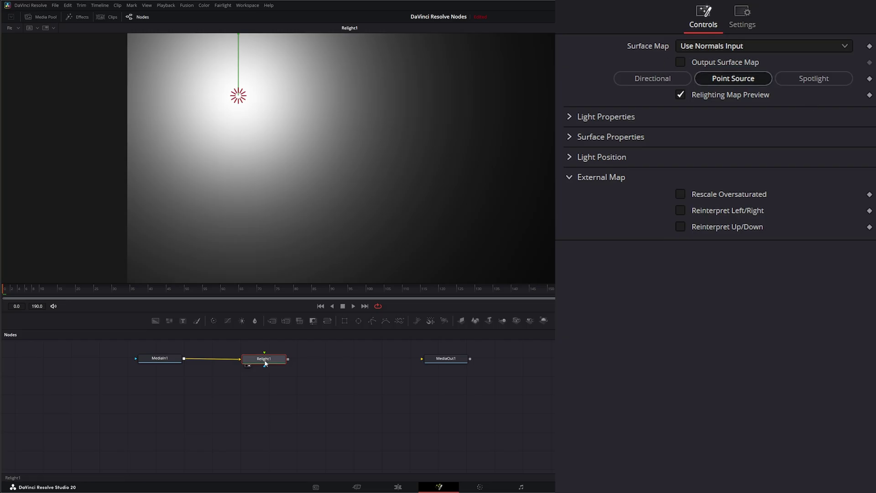
Paste a copy Relight1_1 onto the MediaIn1 link and view it
click(333, 370)
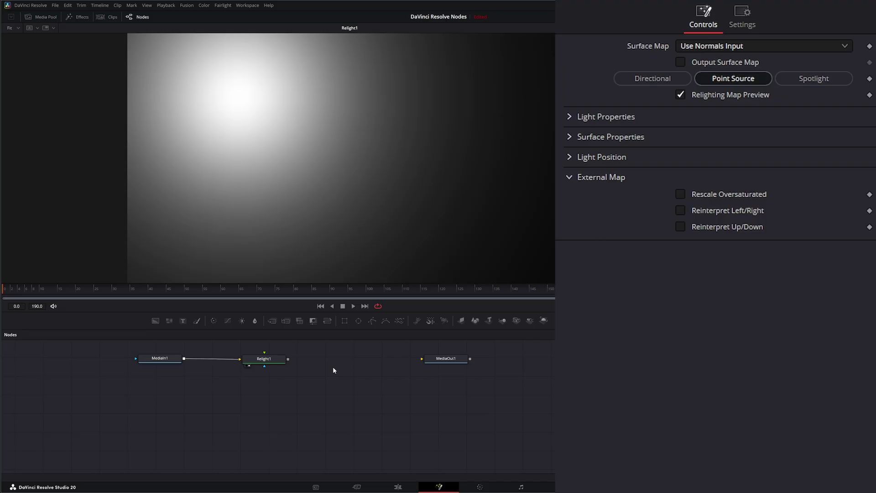
key(ctrl+v)
drag(333, 366, 192, 357)
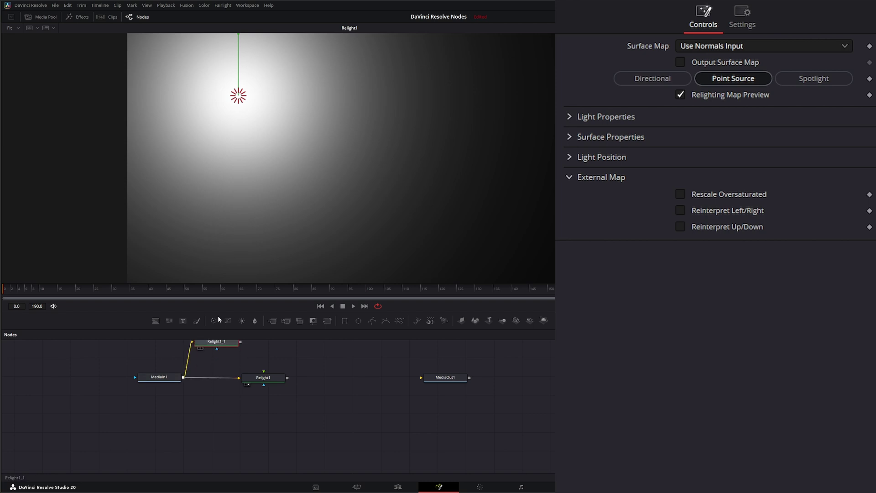
key(1)
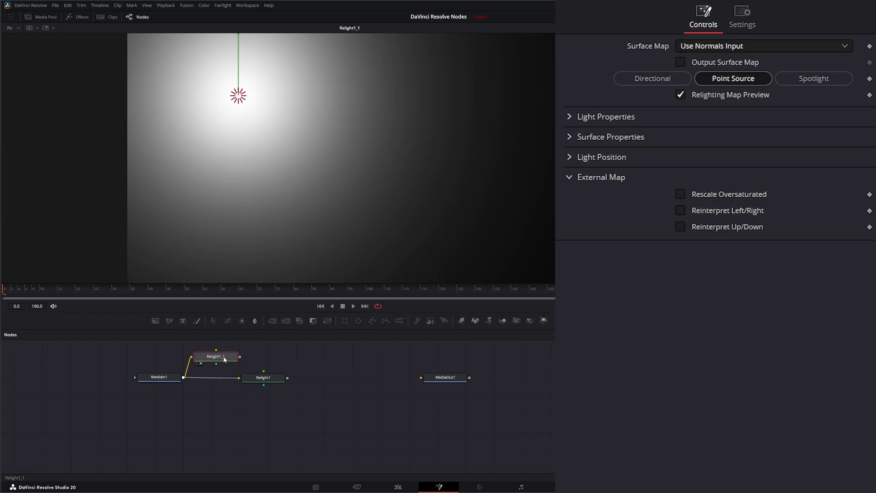
Set Relight1_1's Surface Map to Use Internal and enable Output Surface Map
click(703, 47)
click(705, 65)
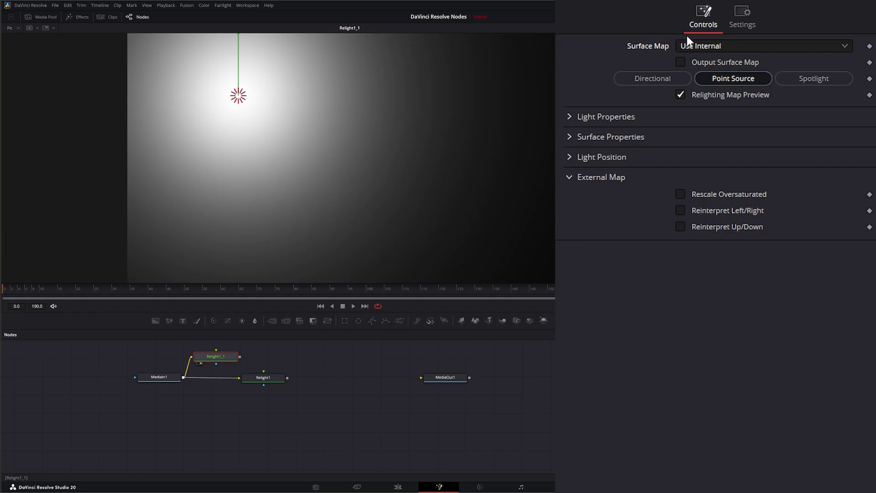
click(681, 61)
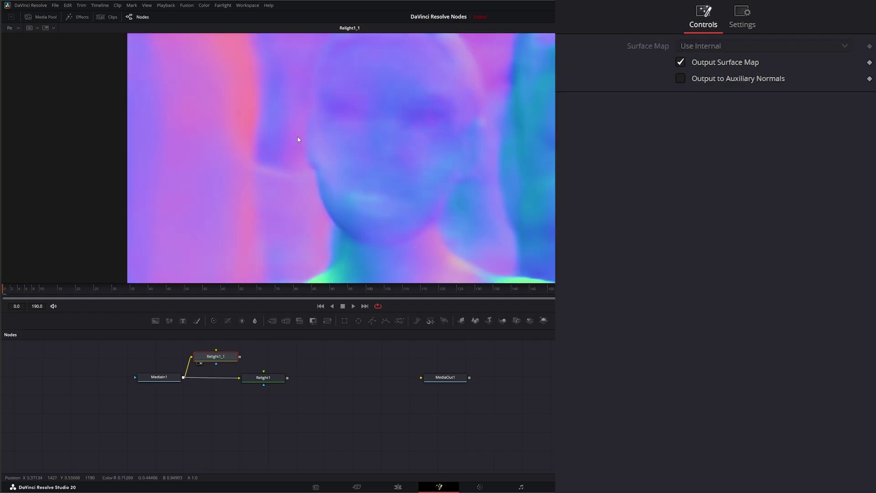
Check the viewer channels and enable Output to Auxiliary Normals on Relight1_1
right_click(200, 136)
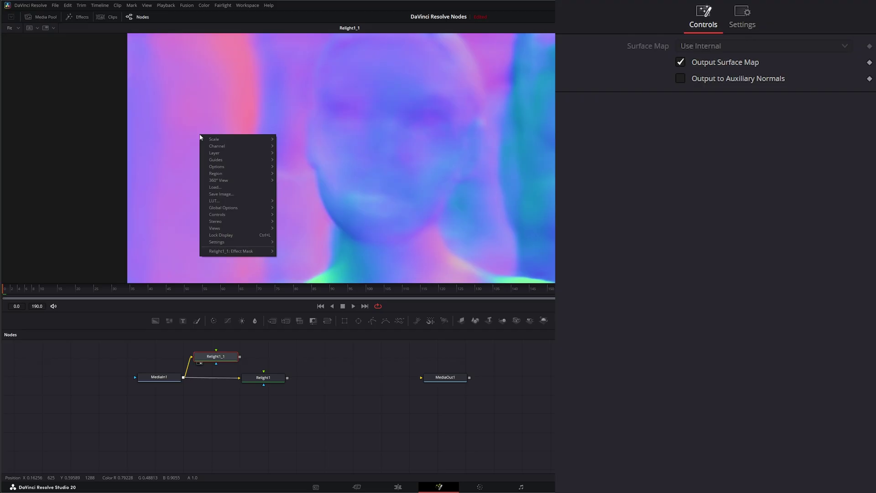
mouse_move(212, 146)
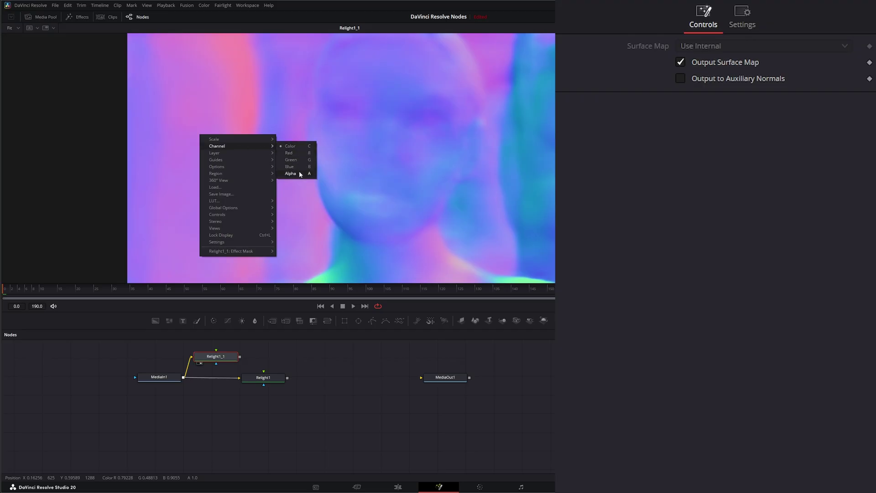
click(659, 153)
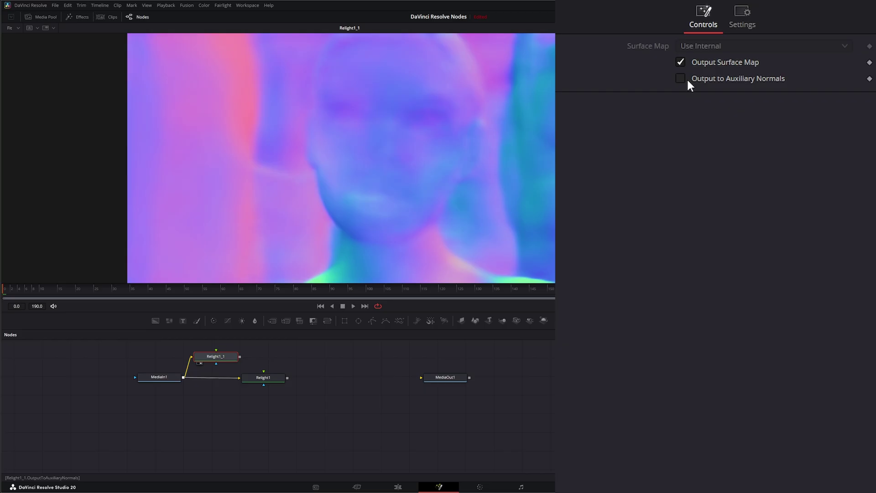
click(681, 78)
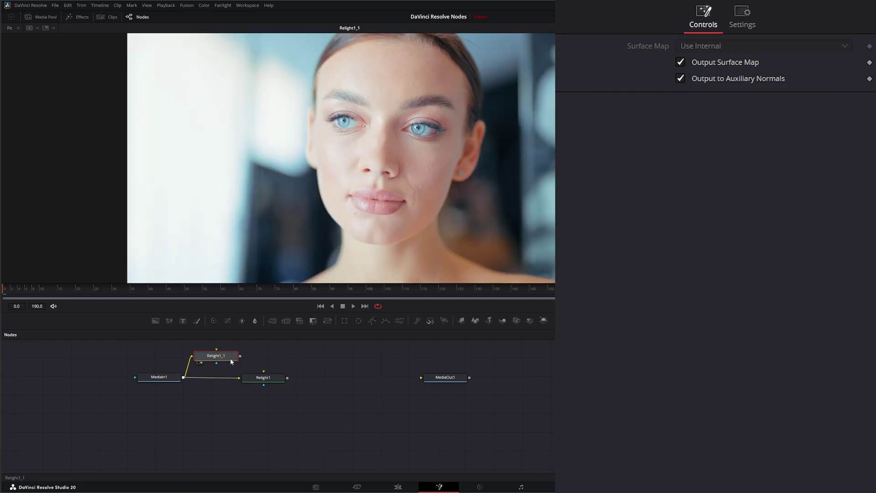
Confirm the Normals channel in the viewer, then wire Relight1_1 into Relight1's Normals input
right_click(235, 193)
mouse_move(252, 206)
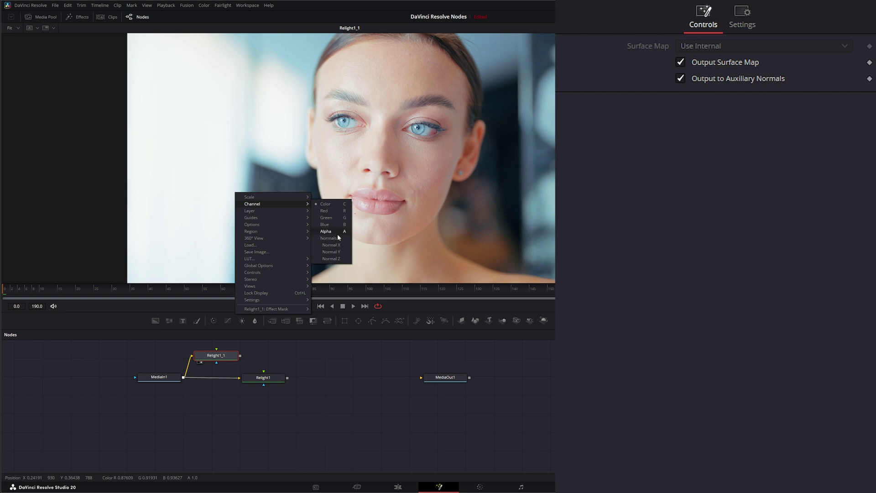
click(316, 339)
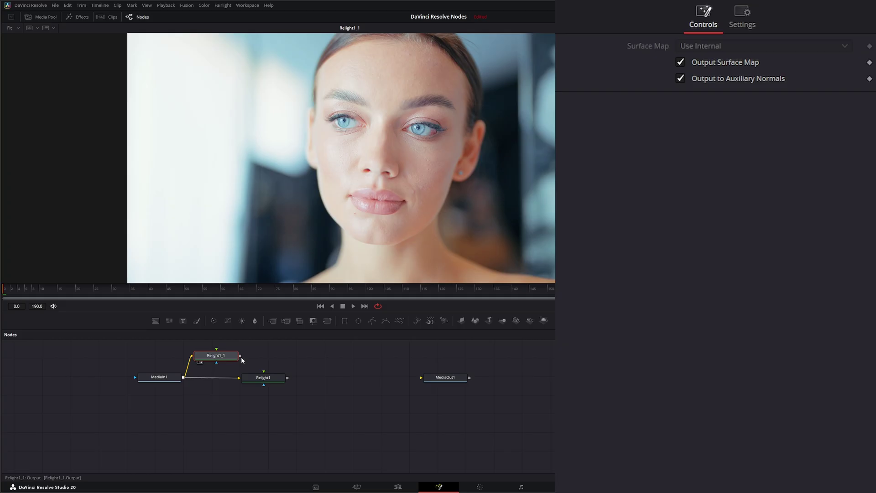
mouse_move(263, 371)
mouse_down()
mouse_move(267, 360)
mouse_move(272, 379)
mouse_up()
View Relight1 and turn on Rescale Oversaturated in its External Map options
key(1)
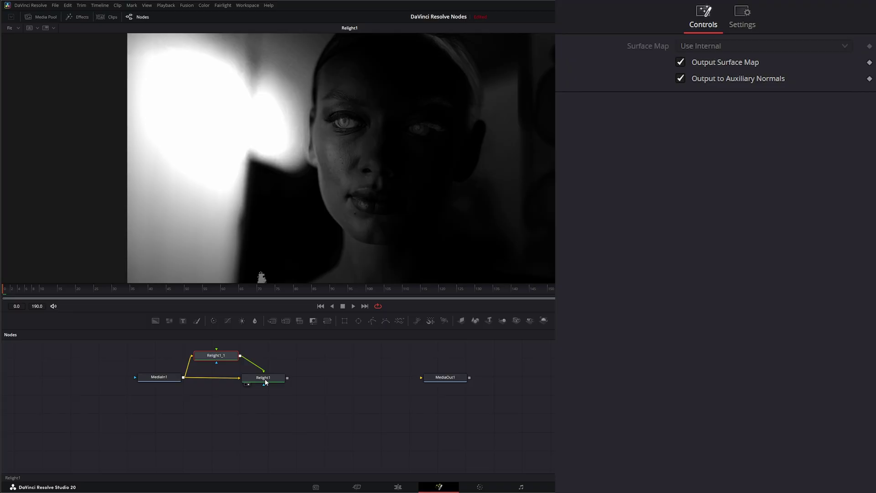
click(286, 376)
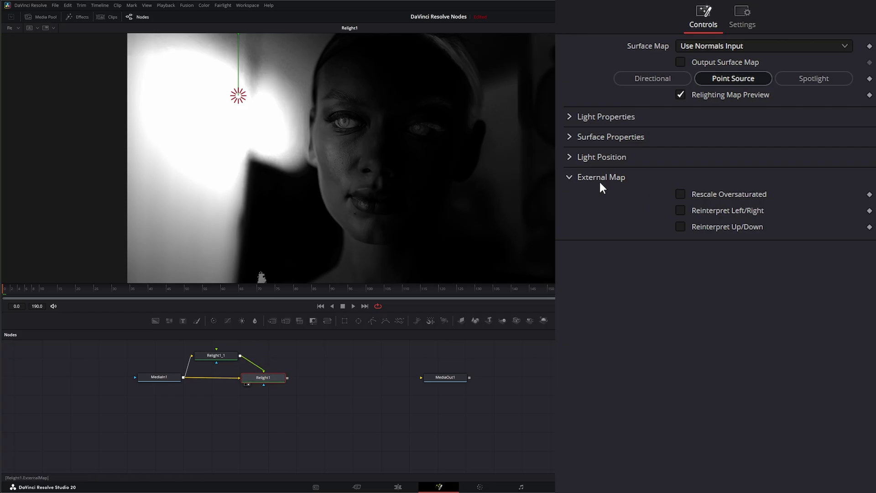
click(683, 193)
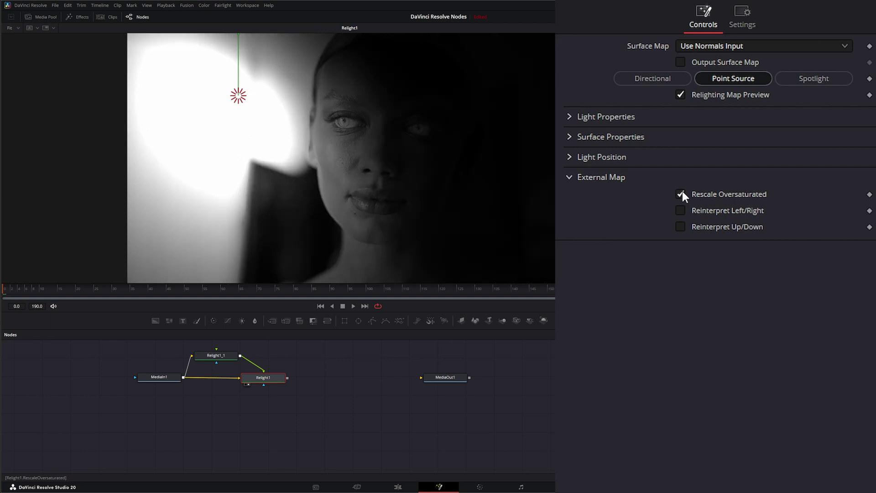
click(680, 193)
click(681, 194)
Leave Reinterpret Left/Right and Up/Down off after testing, and delete the duplicate Relight1_1
click(681, 210)
click(682, 210)
click(680, 227)
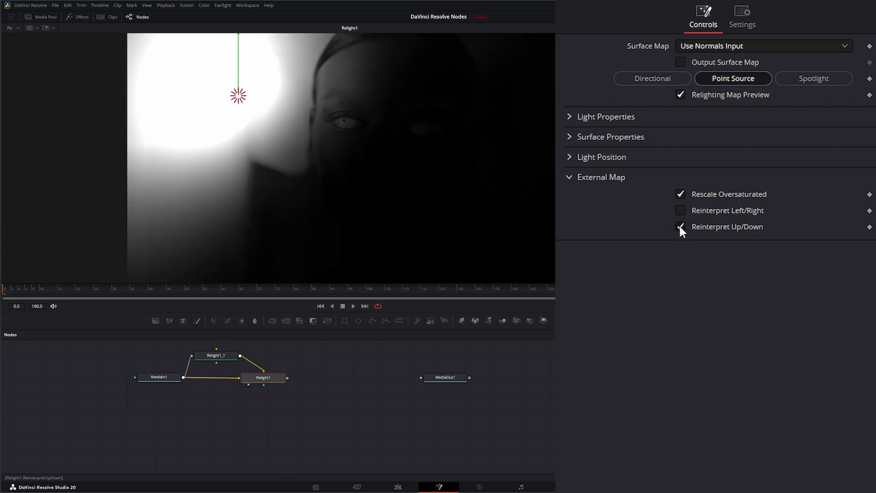
click(680, 227)
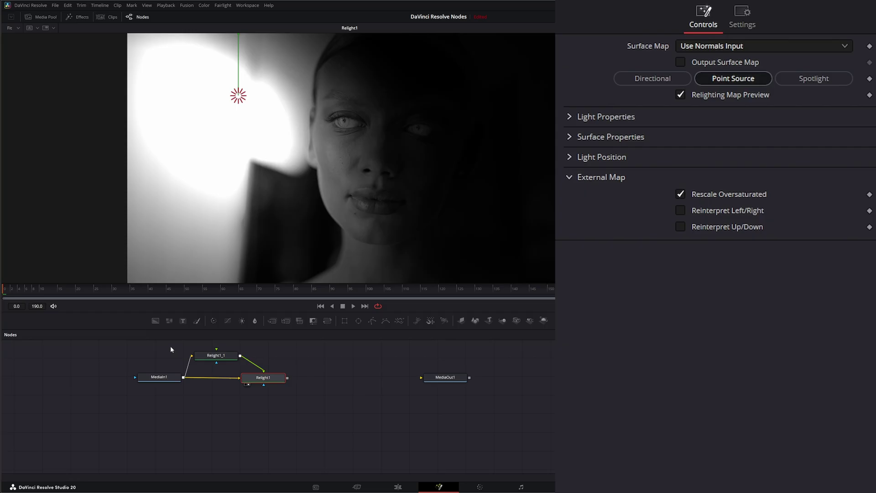
drag(170, 346, 266, 380)
key(Delete)
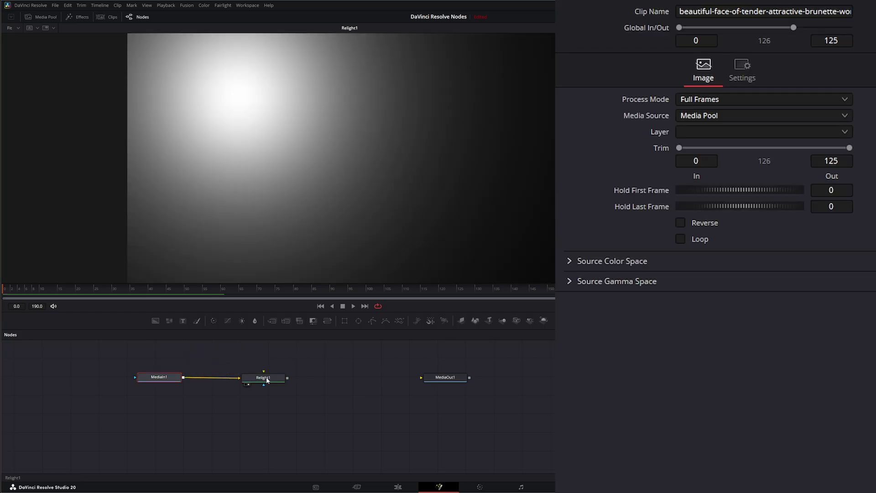
Reconnect MediaIn1 to Relight1 and switch its Surface Map to Use Internal
click(266, 379)
click(721, 43)
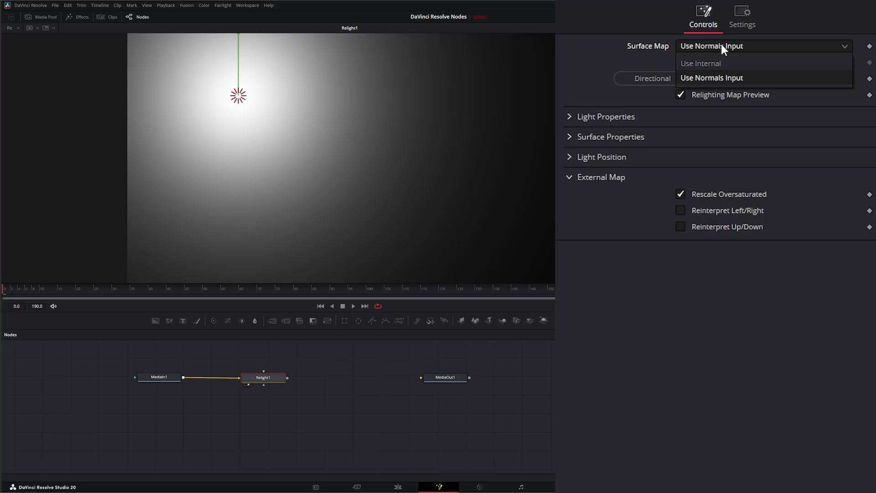
click(718, 64)
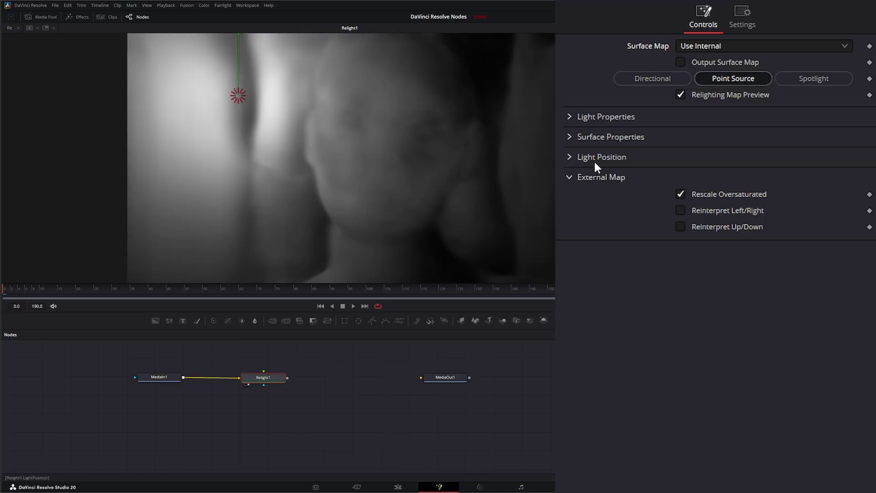
click(683, 59)
click(683, 60)
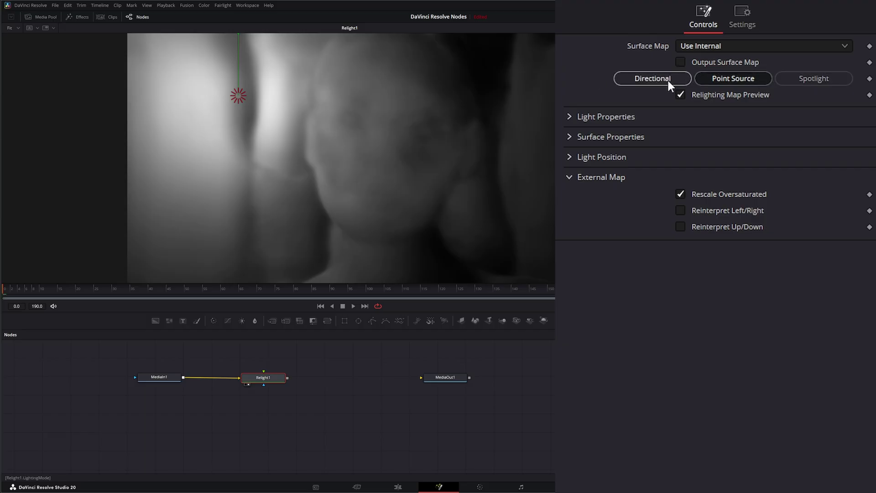
Set the light to Directional mode and aim it from the upper right of the face
click(619, 76)
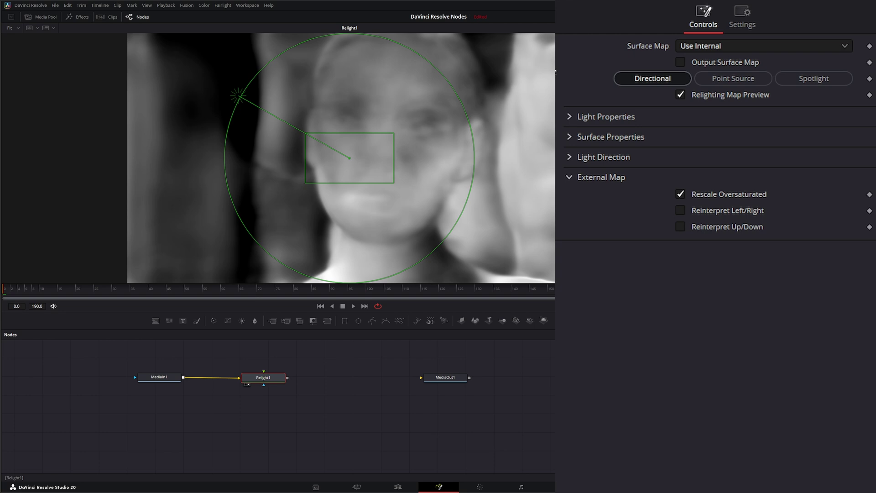
click(743, 79)
click(831, 77)
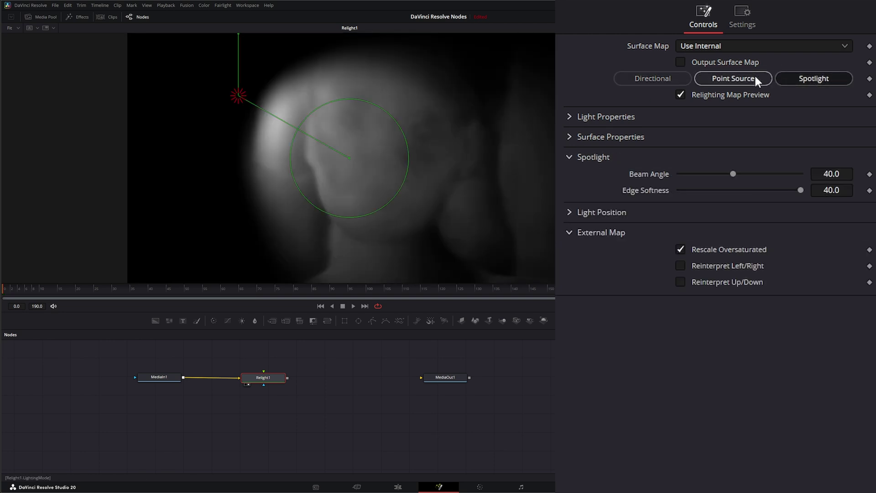
click(753, 77)
click(655, 78)
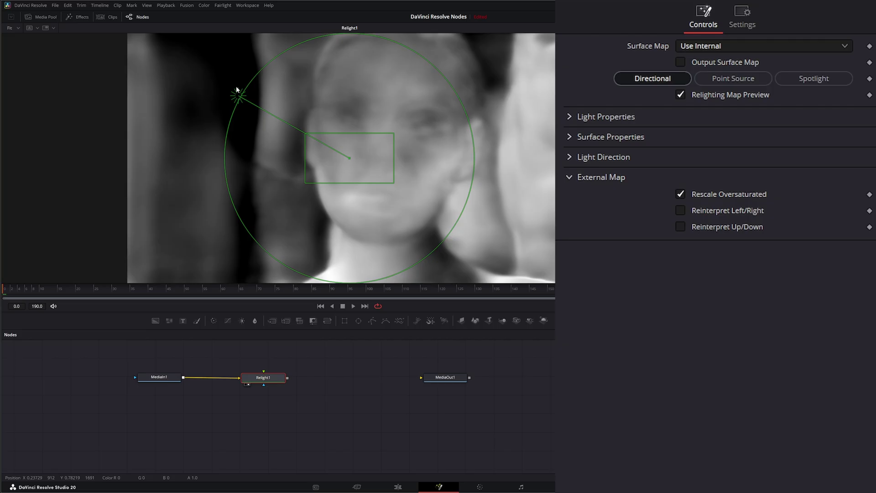
drag(239, 100, 511, 82)
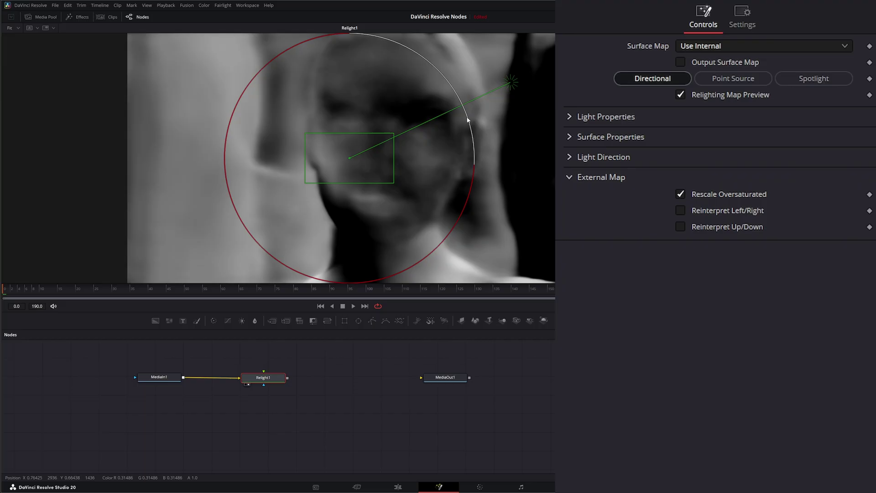
click(394, 169)
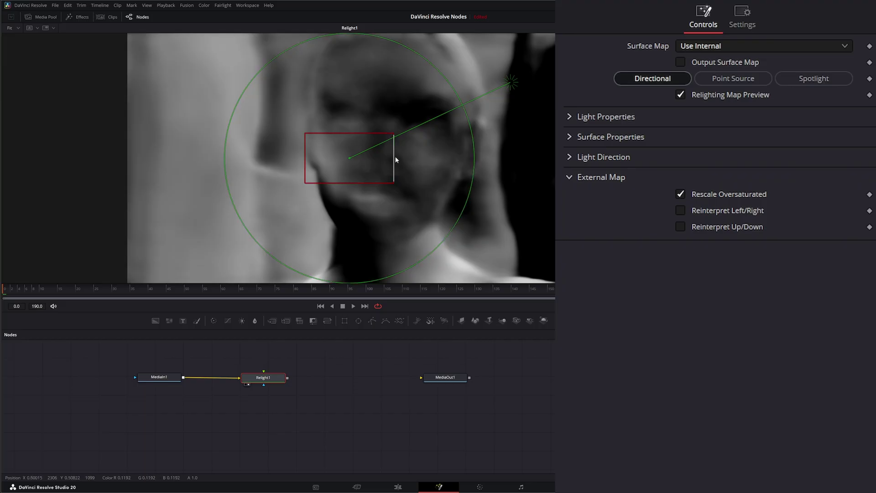
click(509, 84)
mouse_move(510, 83)
mouse_down()
mouse_move(487, 87)
mouse_move(517, 83)
mouse_move(512, 88)
mouse_up()
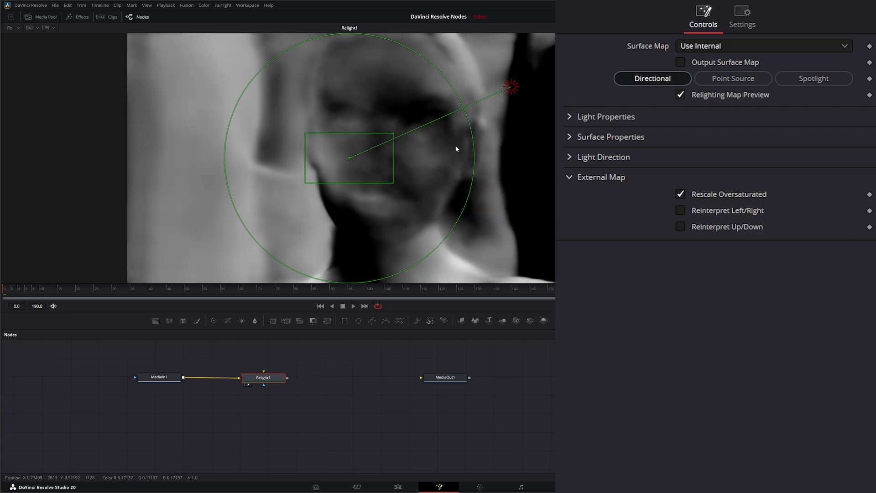
Turn off Relighting Map Preview and show the relit face in colour channels
click(681, 94)
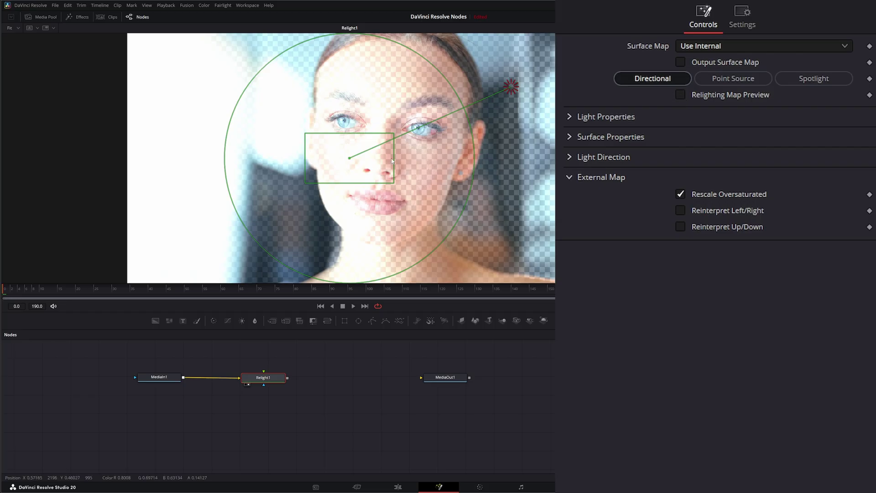
click(680, 94)
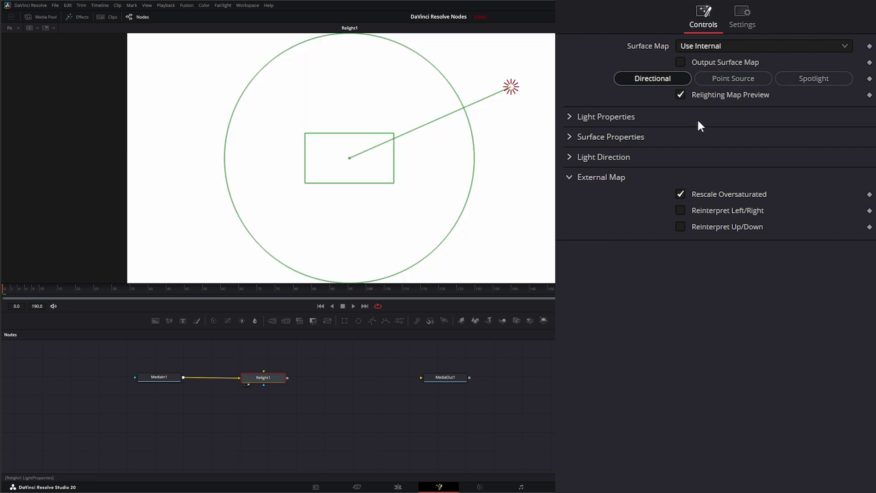
click(680, 94)
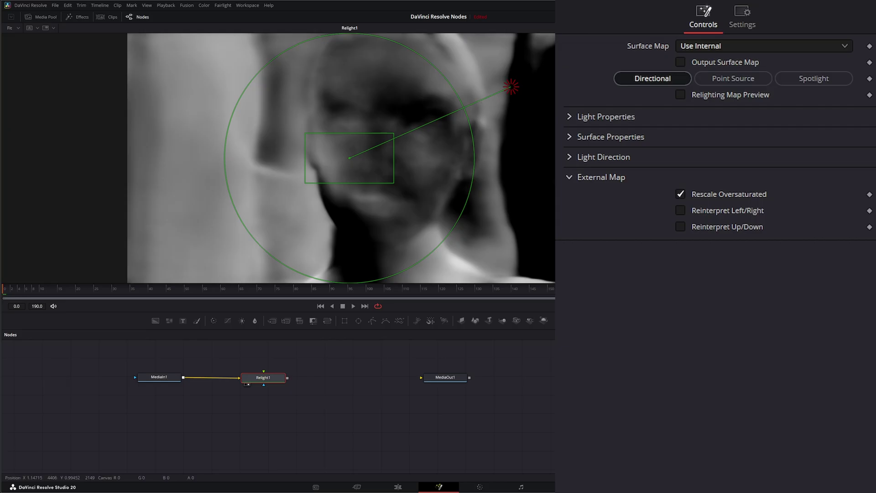
click(30, 28)
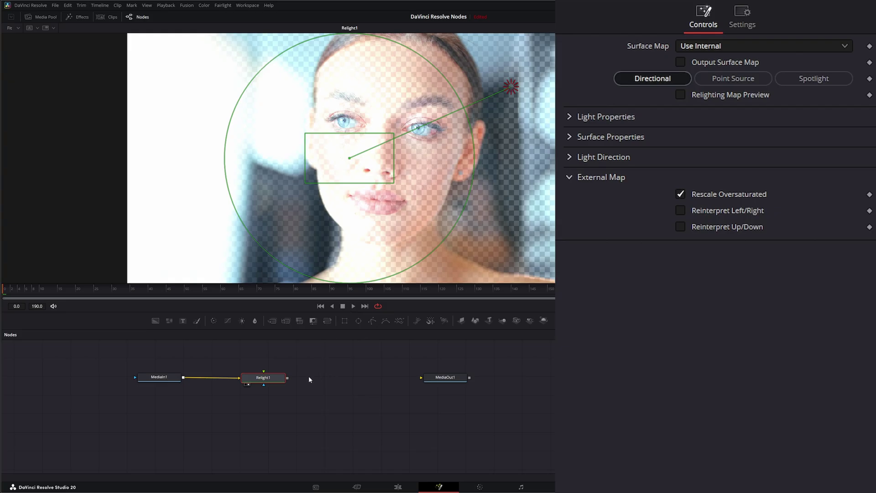
Nudge the Relight1 node slightly to the right in the graph
drag(287, 378, 356, 379)
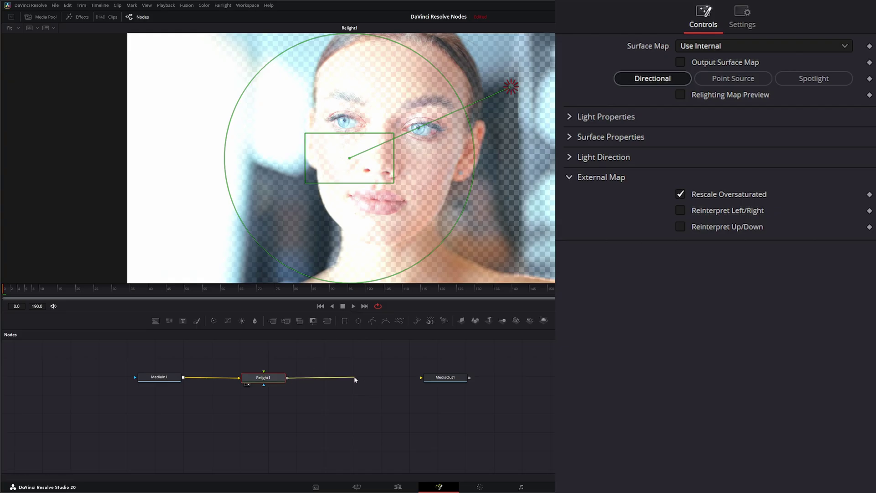
click(317, 407)
drag(267, 379, 283, 379)
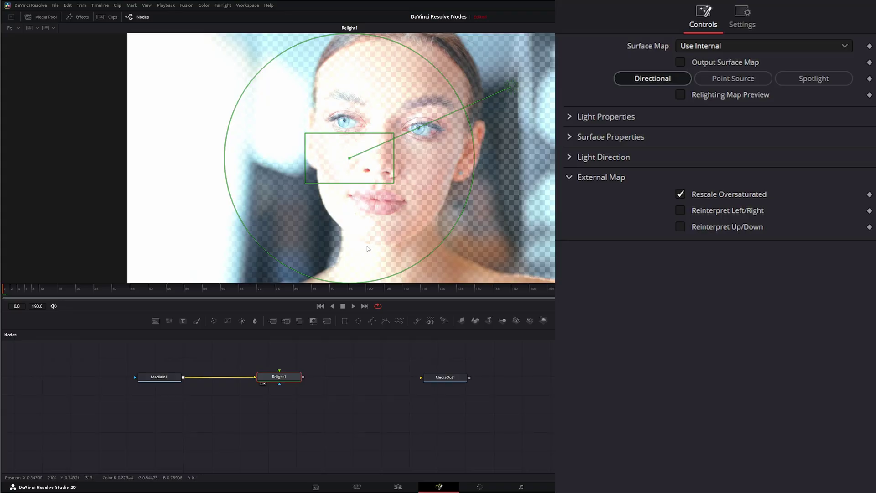
Add a Merge1 node below Relight1 with MediaIn1 as its background
drag(274, 323, 265, 337)
drag(237, 420, 237, 422)
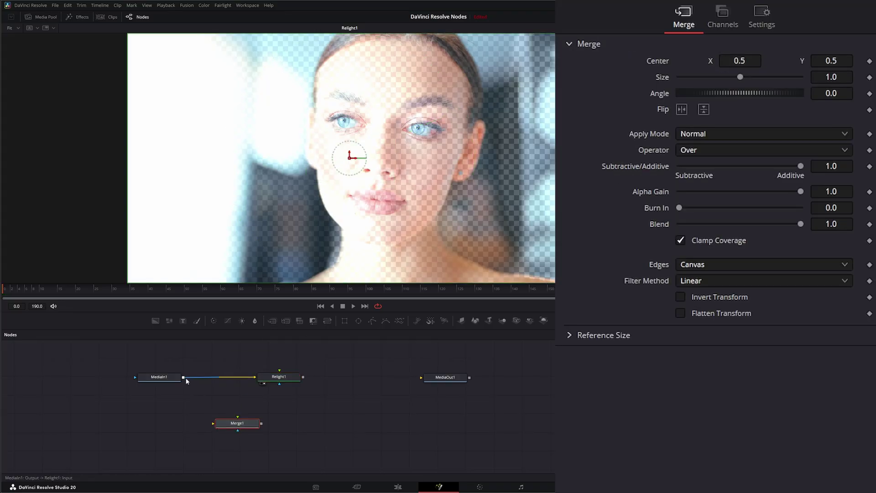
drag(183, 378, 234, 424)
drag(183, 377, 228, 426)
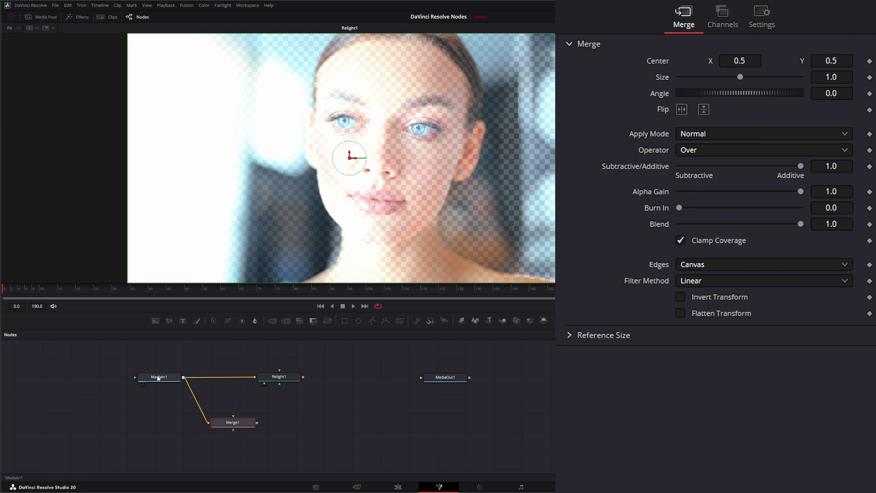
Add ColorCorrector1 fed by MediaIn1 and wire Relight1 into Merge1's mask input
drag(212, 320, 232, 397)
drag(184, 378, 245, 423)
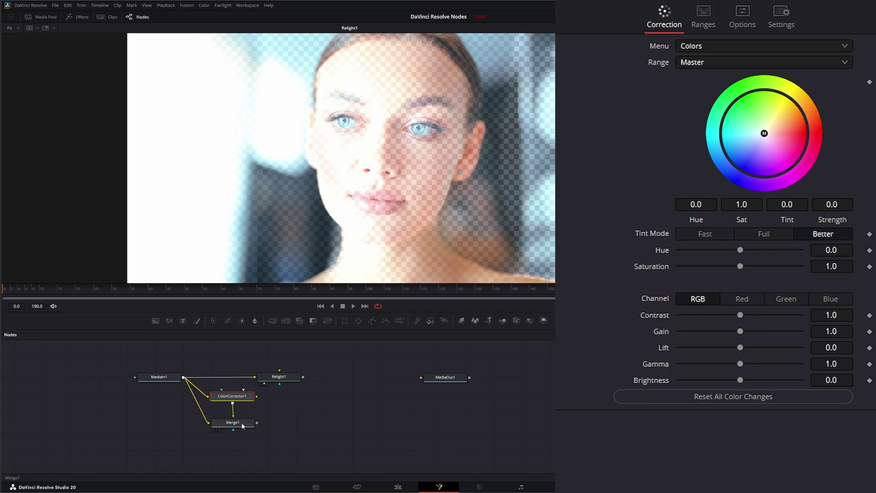
drag(279, 381, 235, 429)
click(245, 426)
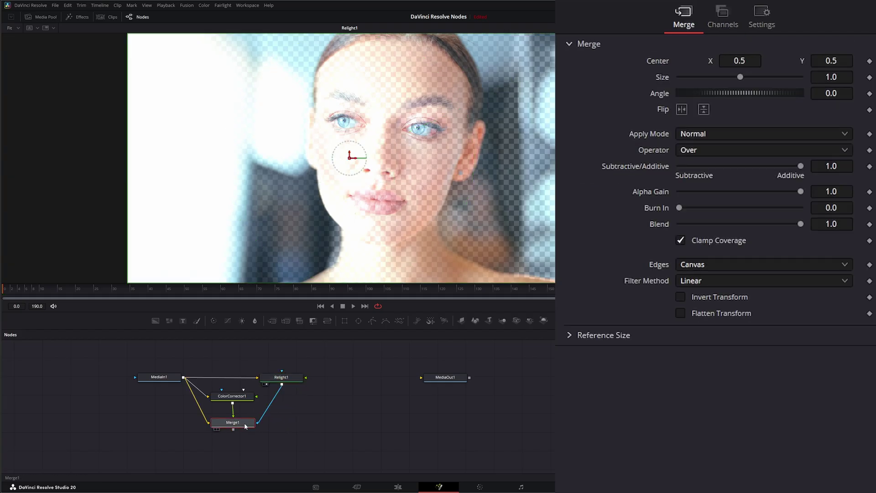
Tint ColorCorrector1 strongly magenta (Tint about -0.16) and move Relight1's light to the upper right
key(1)
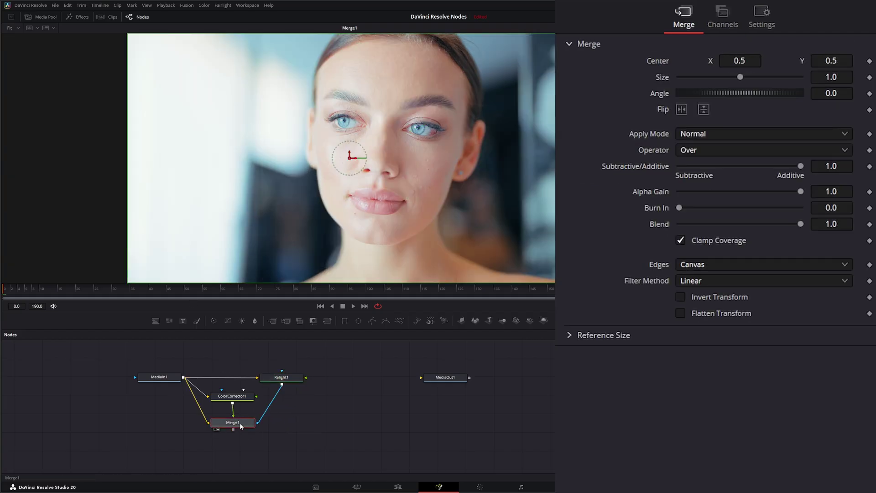
click(235, 398)
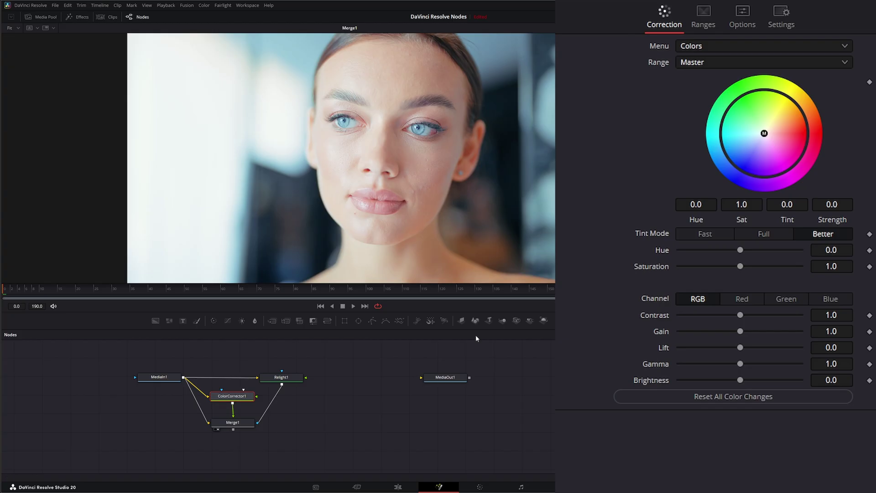
drag(764, 135, 794, 181)
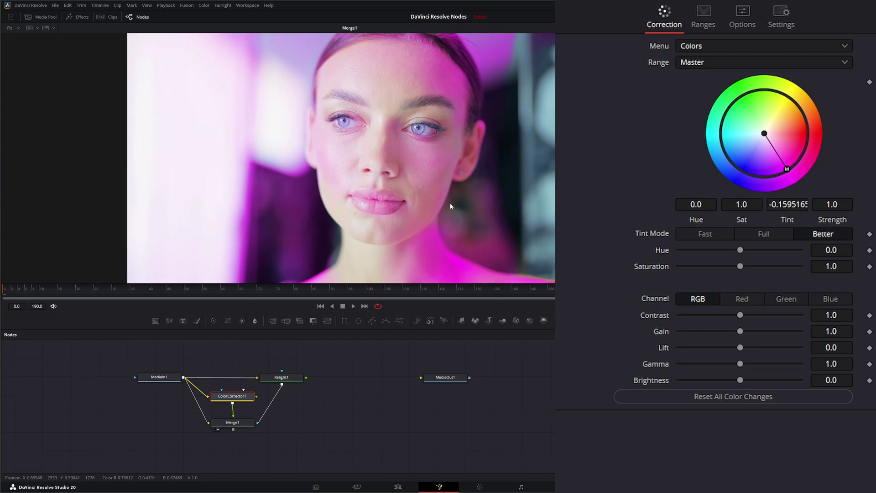
click(282, 377)
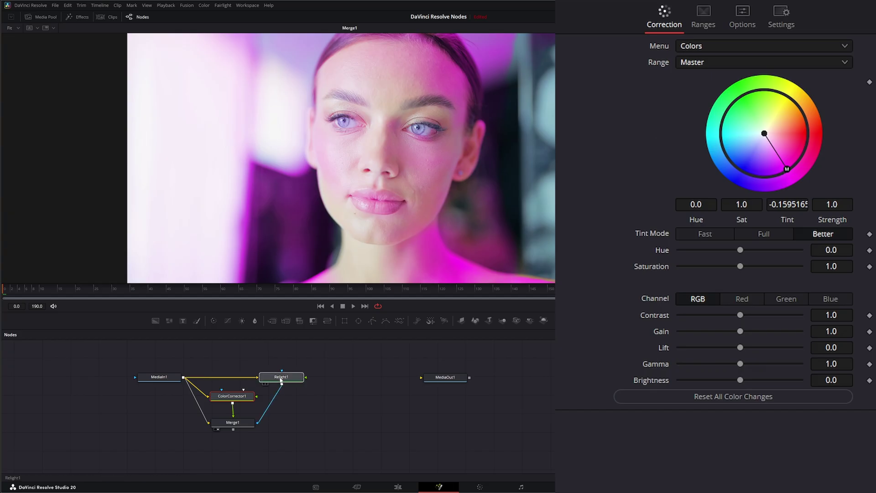
mouse_move(513, 91)
mouse_down()
mouse_move(517, 147)
mouse_move(445, 234)
mouse_move(485, 113)
mouse_move(514, 64)
mouse_move(505, 59)
mouse_move(524, 100)
mouse_move(520, 88)
mouse_up()
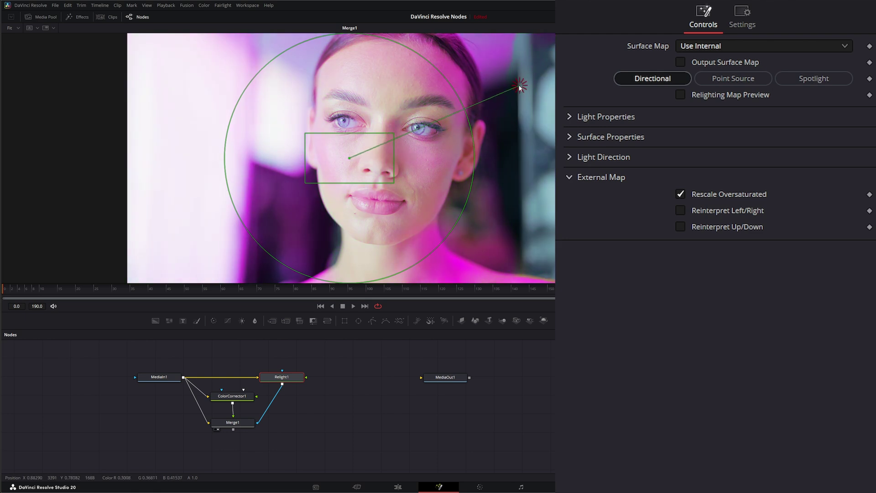
Keep Relight1's light brightness at 1.0 and raise its contrast to 0.23
click(570, 117)
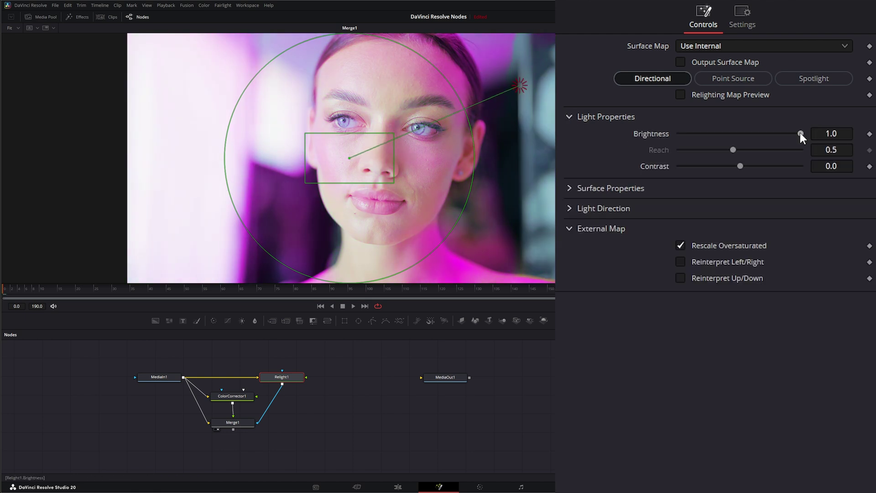
drag(801, 133, 709, 133)
drag(771, 133, 802, 133)
mouse_move(739, 166)
mouse_down()
mouse_move(753, 167)
mouse_move(722, 167)
mouse_move(776, 167)
mouse_move(740, 168)
mouse_up()
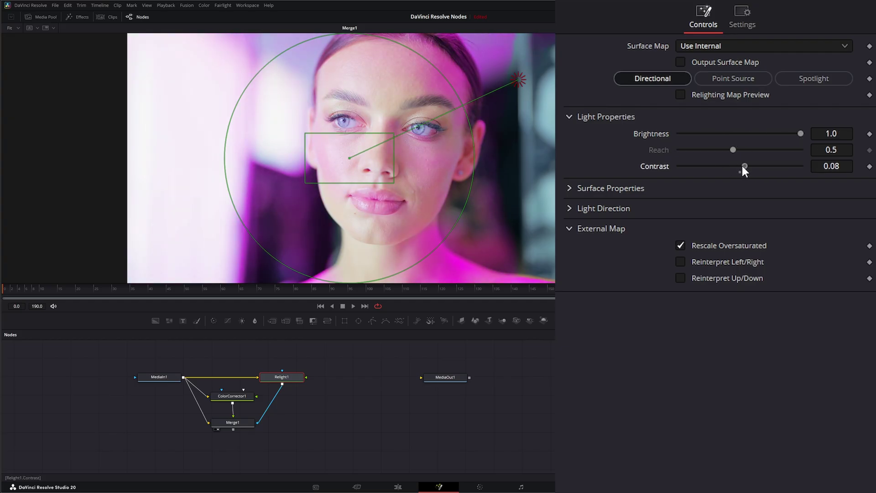
click(568, 116)
Set Glossiness 0.0, Specularity 0.471 and Shadow Softness 0.439, checking the relighting map preview
click(569, 137)
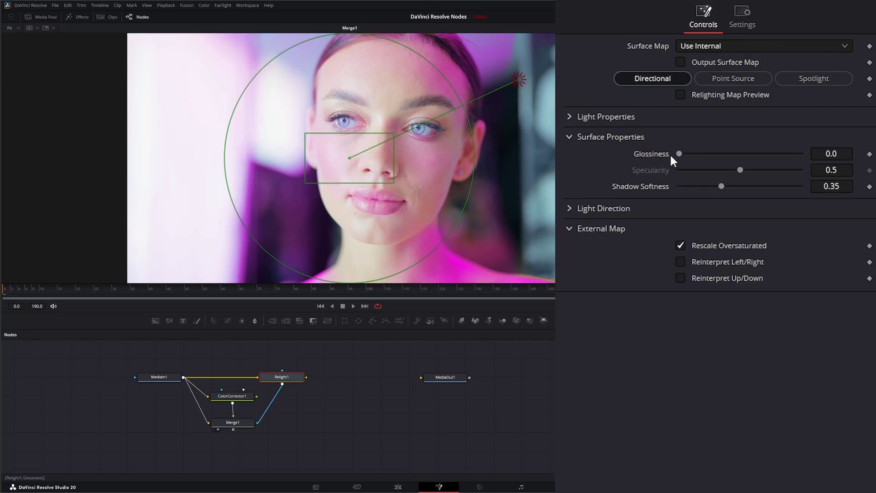
mouse_move(679, 153)
mouse_down()
mouse_move(759, 154)
mouse_move(695, 154)
mouse_up()
click(681, 94)
key(1)
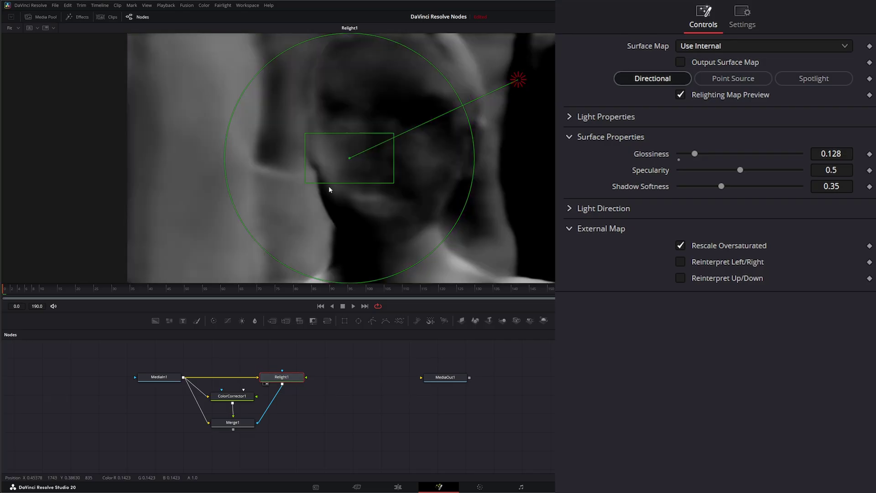
mouse_move(693, 151)
mouse_down()
mouse_move(760, 151)
mouse_move(691, 154)
mouse_move(708, 158)
mouse_move(716, 157)
mouse_move(652, 149)
mouse_move(687, 153)
mouse_up()
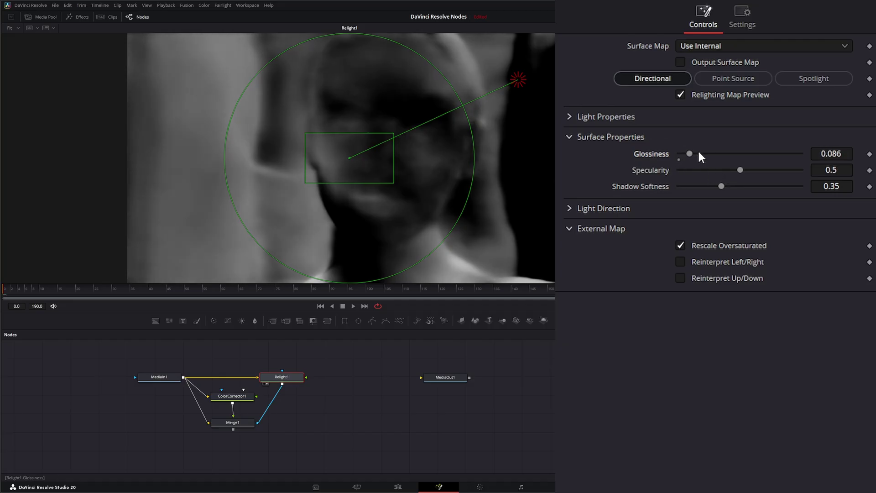
mouse_move(739, 168)
mouse_down()
mouse_move(727, 168)
mouse_move(780, 167)
mouse_move(736, 168)
mouse_up()
drag(689, 154, 661, 149)
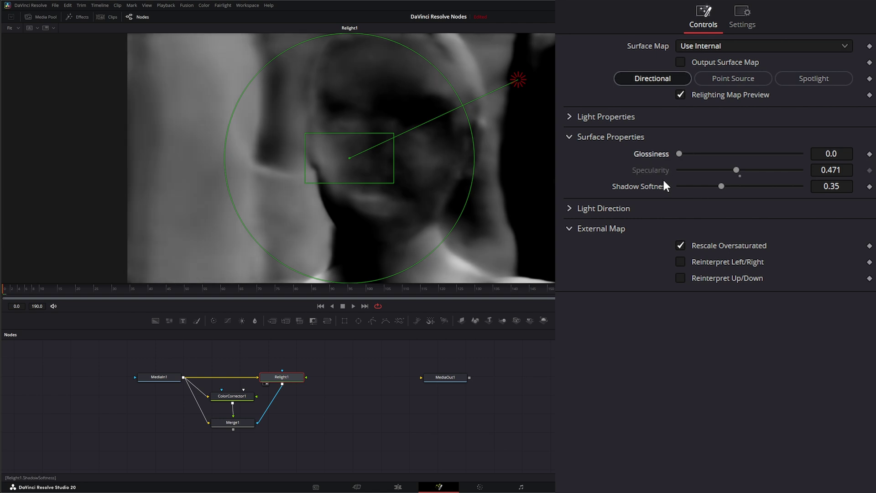
mouse_move(722, 187)
mouse_down()
mouse_move(763, 187)
mouse_move(724, 186)
mouse_up()
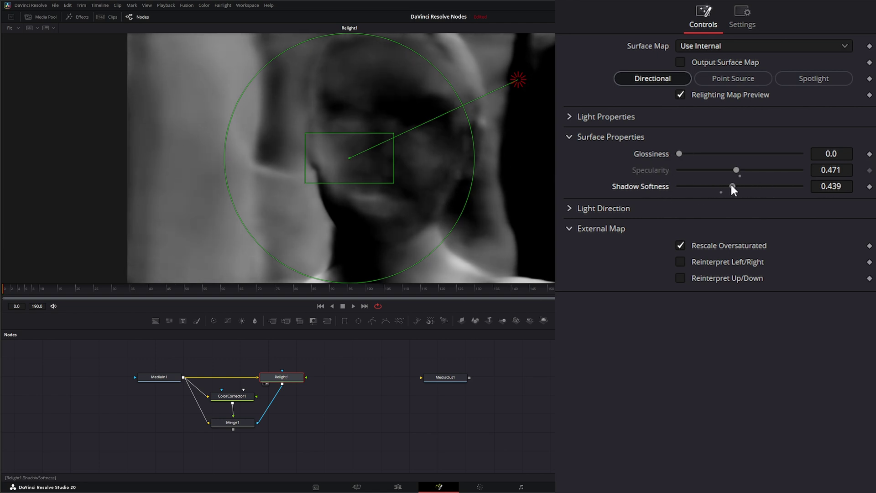
click(679, 94)
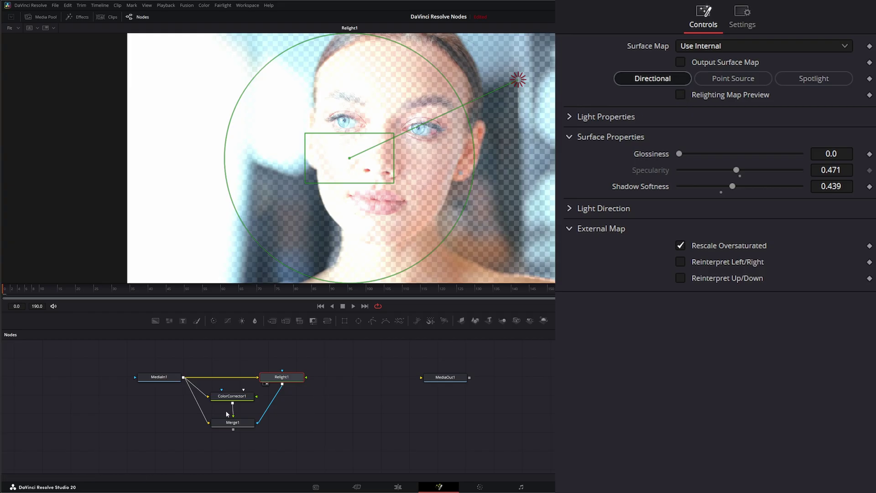
View the Merge1 composite, briefly checking it with the relighting map preview
click(215, 429)
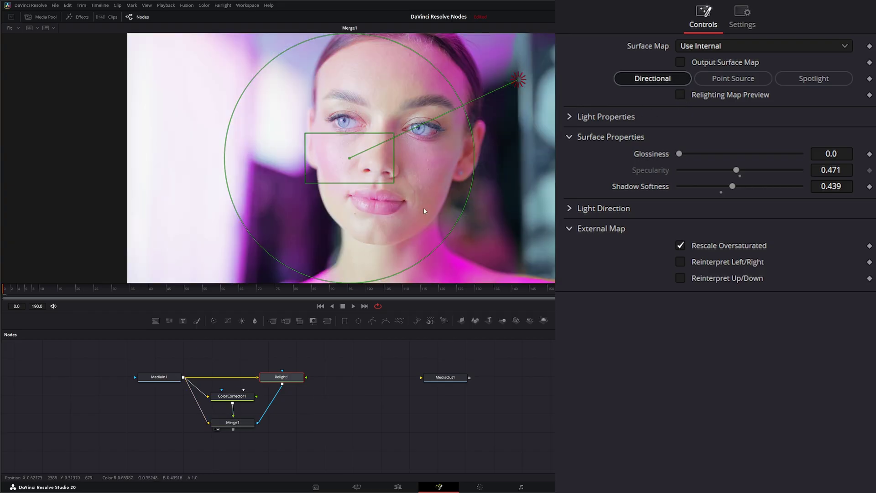
click(679, 95)
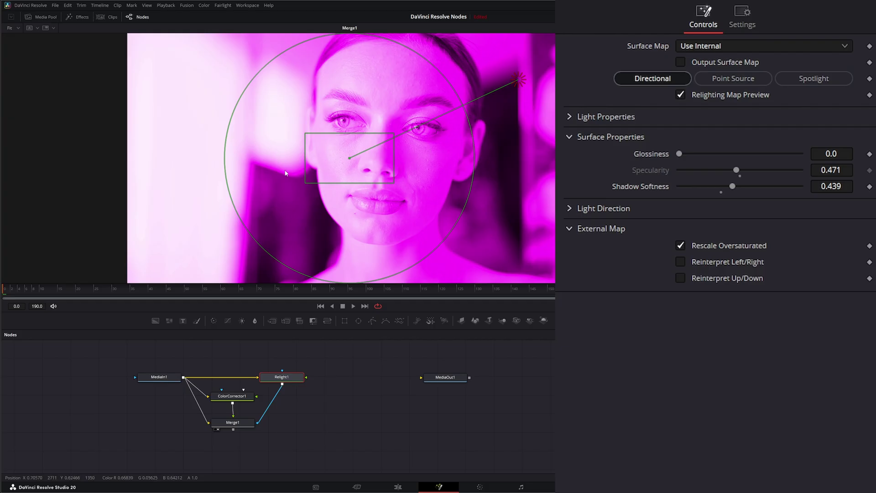
click(680, 93)
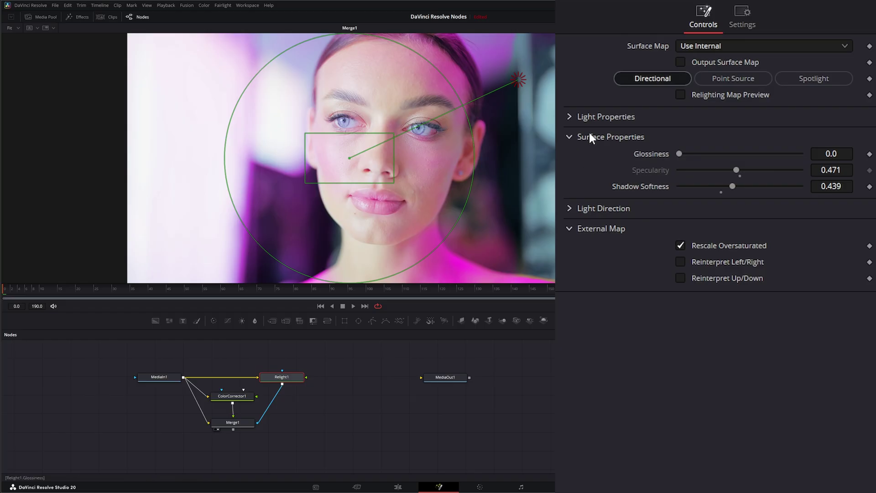
Re-aim Relight1's directional light slightly higher toward the upper right of the frame
click(568, 136)
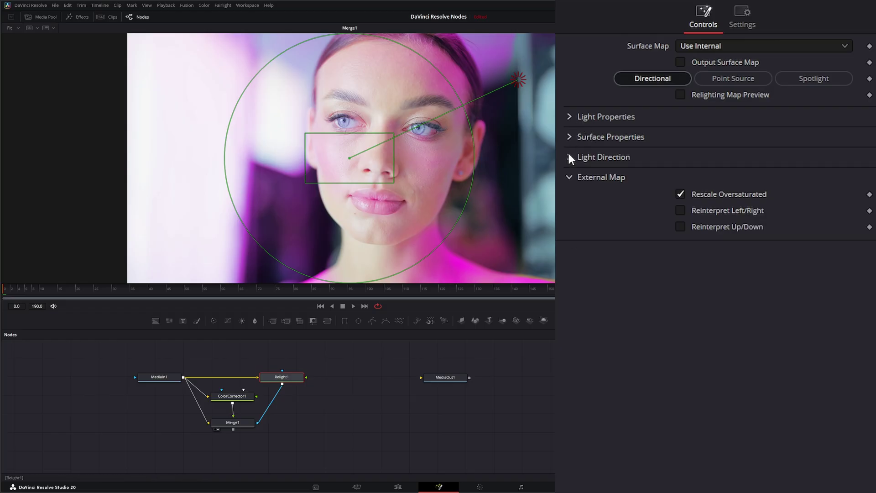
click(569, 157)
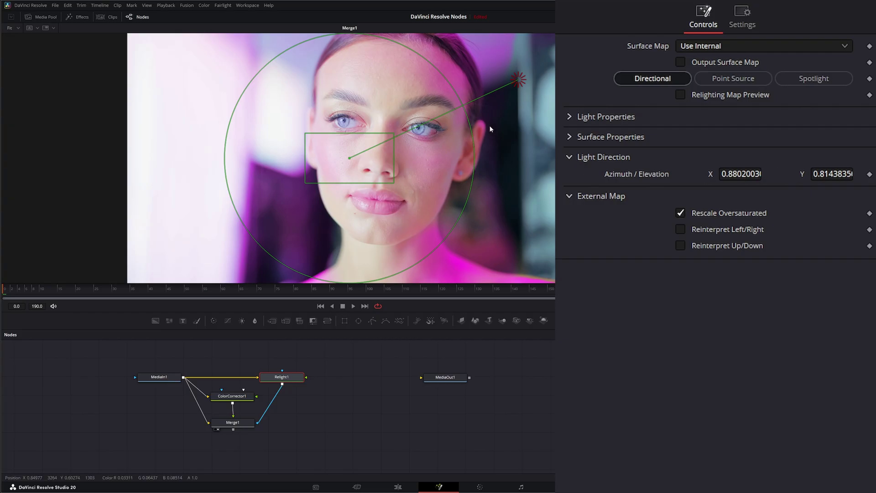
mouse_move(518, 80)
mouse_down()
mouse_move(496, 57)
mouse_move(514, 63)
mouse_move(527, 87)
mouse_move(521, 71)
mouse_up()
click(569, 157)
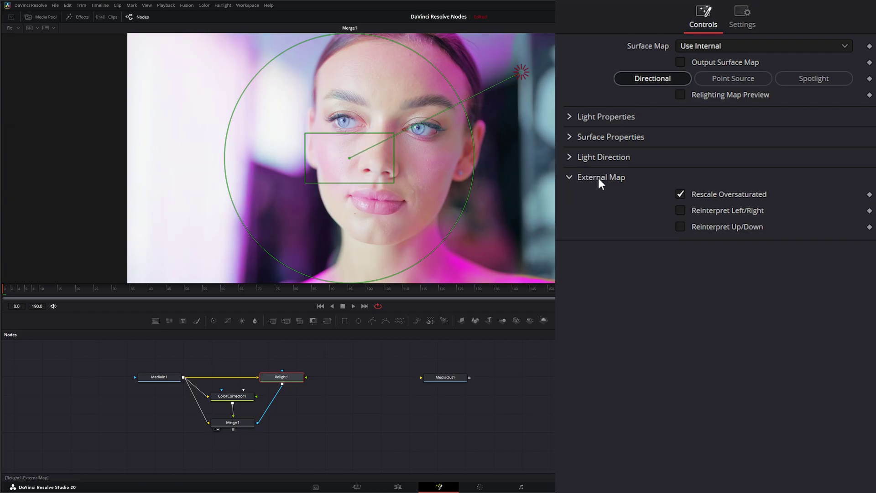
Make Relight1 a Point Source light at the right edge (X 0.876, Y 0.665, height ~0.416)
click(569, 177)
click(737, 79)
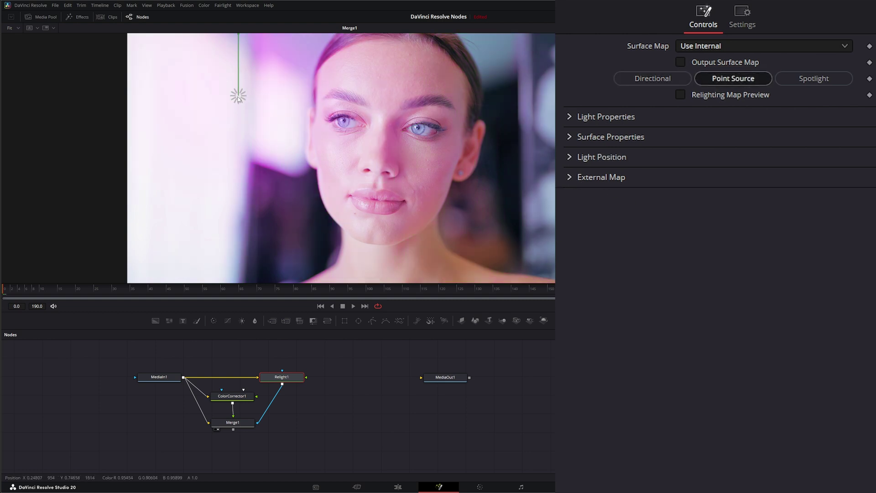
drag(238, 97, 522, 145)
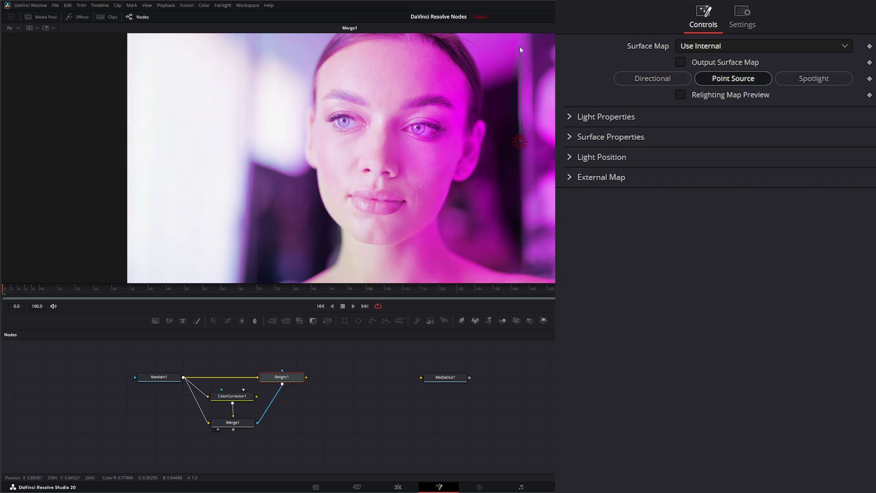
drag(521, 49, 520, 106)
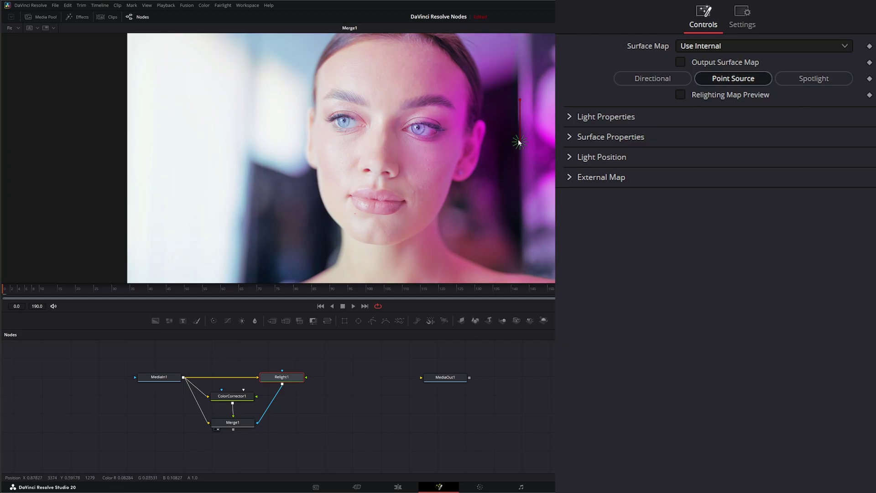
drag(522, 137, 523, 134)
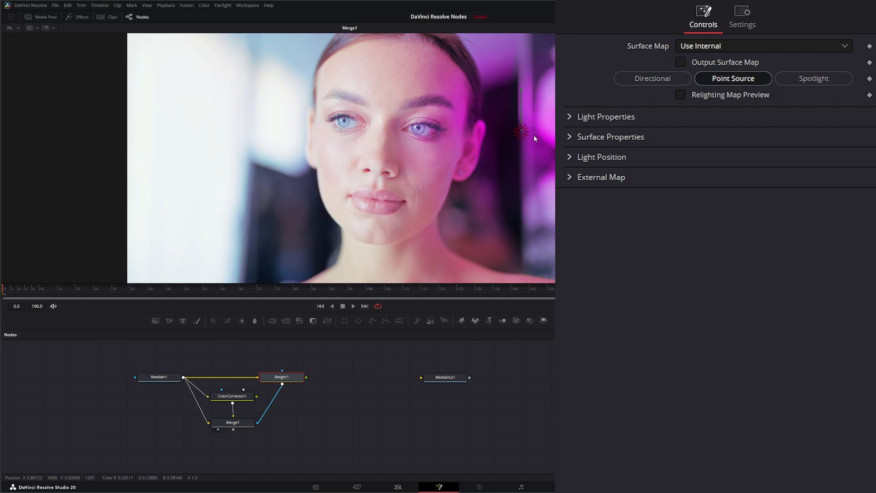
click(569, 151)
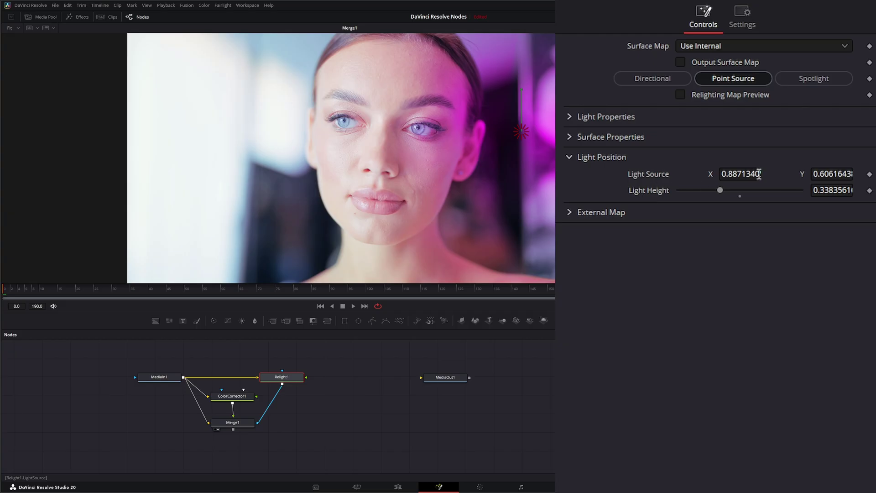
mouse_move(523, 133)
mouse_down()
mouse_move(503, 124)
mouse_move(517, 117)
mouse_up()
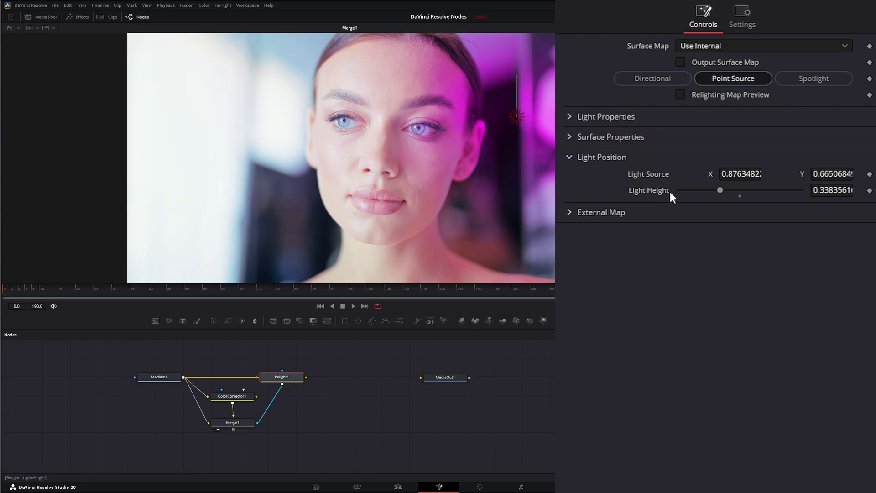
mouse_move(719, 191)
mouse_down()
mouse_move(762, 192)
mouse_move(710, 191)
mouse_move(728, 191)
mouse_up()
drag(516, 86, 517, 64)
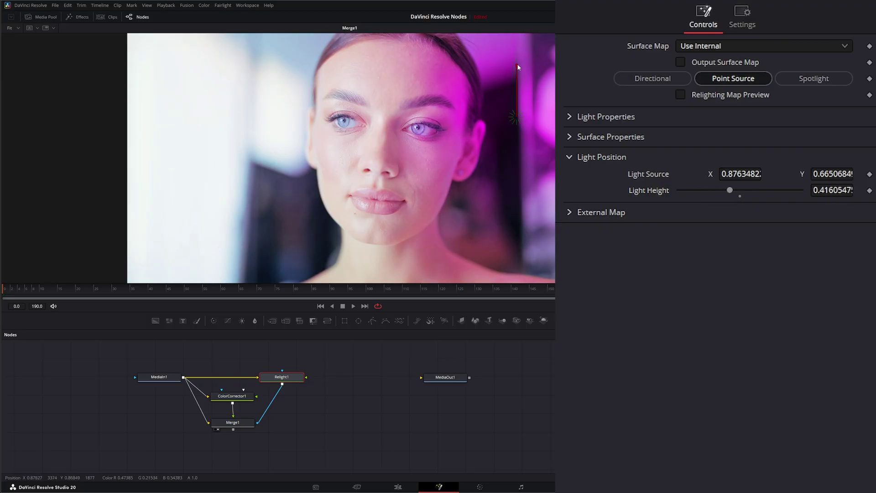
Try a Spotlight aimed at the nose and mouth, adjusting its source position and height
click(820, 79)
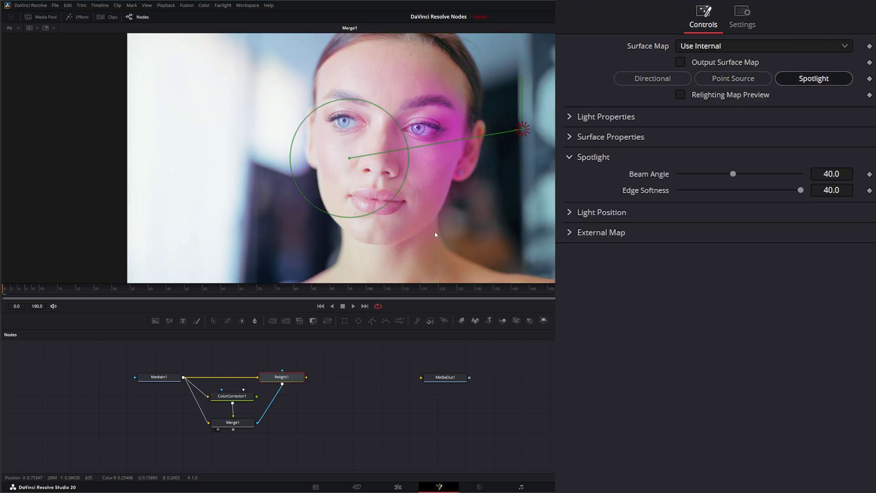
drag(350, 160, 398, 153)
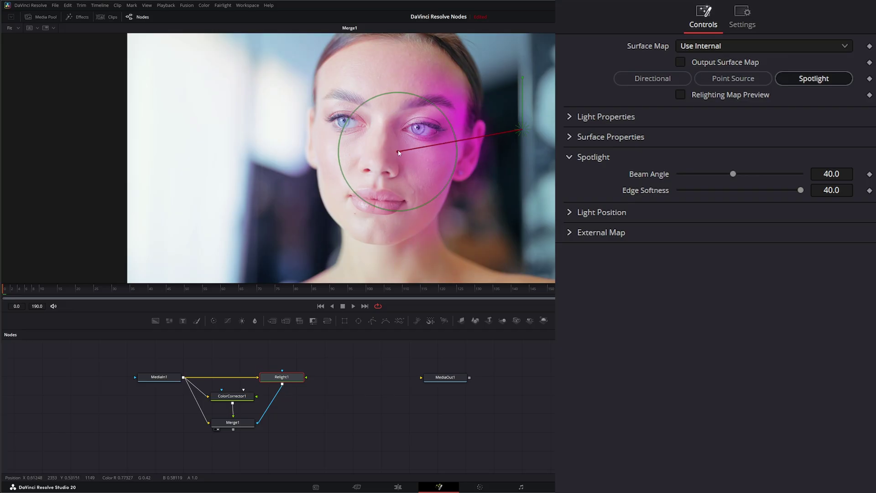
click(569, 212)
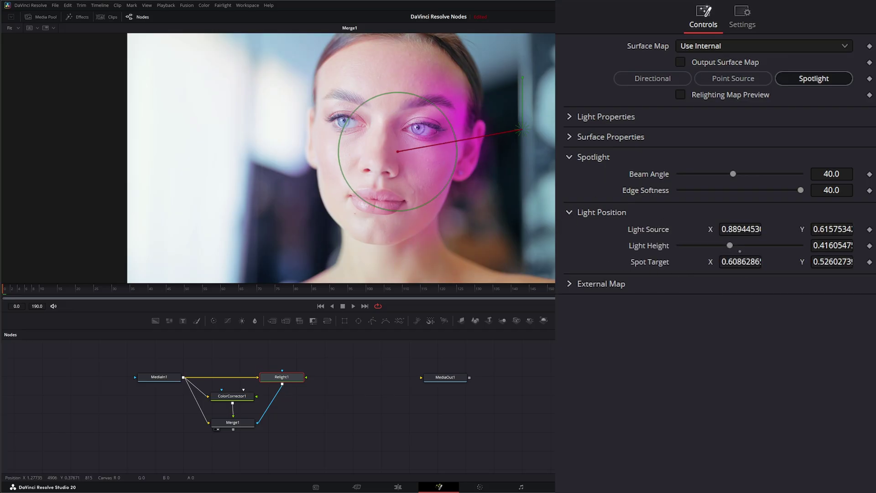
mouse_move(398, 154)
mouse_down()
mouse_move(406, 121)
mouse_move(395, 154)
mouse_up()
mouse_move(525, 131)
mouse_down()
mouse_move(511, 108)
mouse_move(528, 94)
mouse_move(524, 129)
mouse_move(542, 114)
mouse_move(542, 127)
mouse_move(524, 117)
mouse_up()
mouse_move(524, 65)
mouse_down()
mouse_move(524, 94)
mouse_move(524, 67)
mouse_up()
Return to a Point Source light, moved down and right with a lower height
click(734, 80)
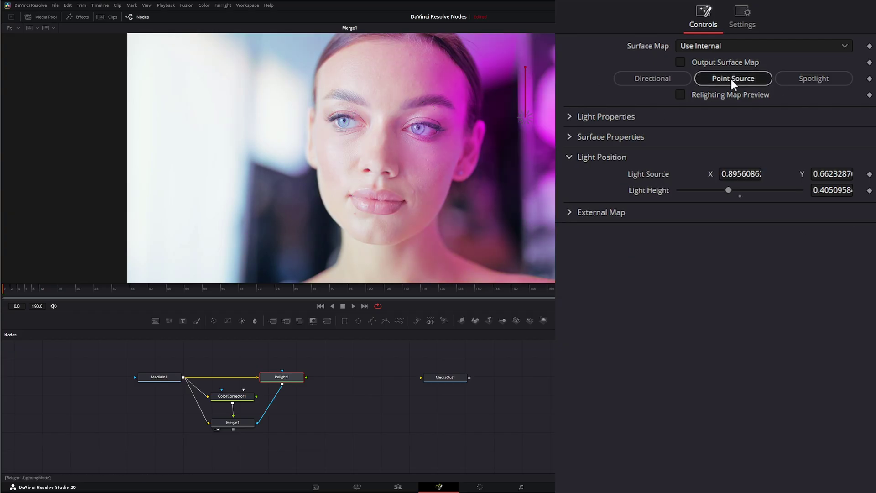
drag(525, 118, 530, 127)
drag(530, 79, 530, 89)
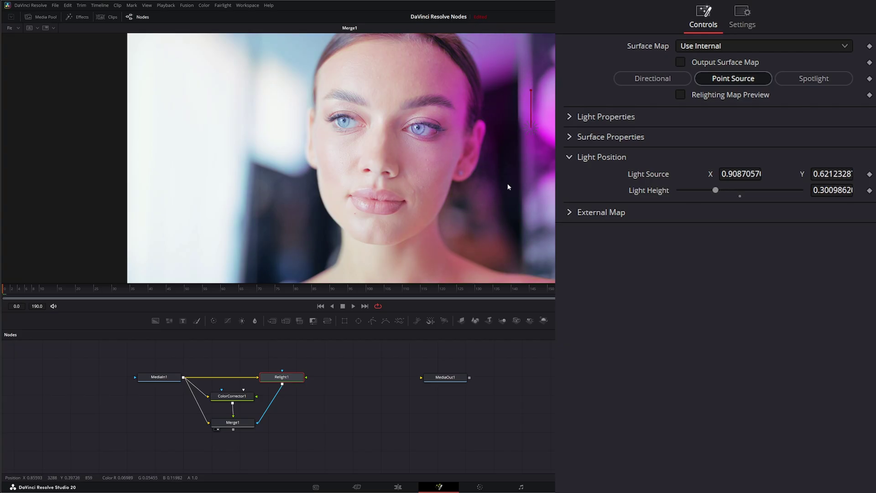
Tint ColorCorrector1 warm (Tint 0.098, Strength 0.5878), compare with MediaIn1, and play Merge1
click(233, 397)
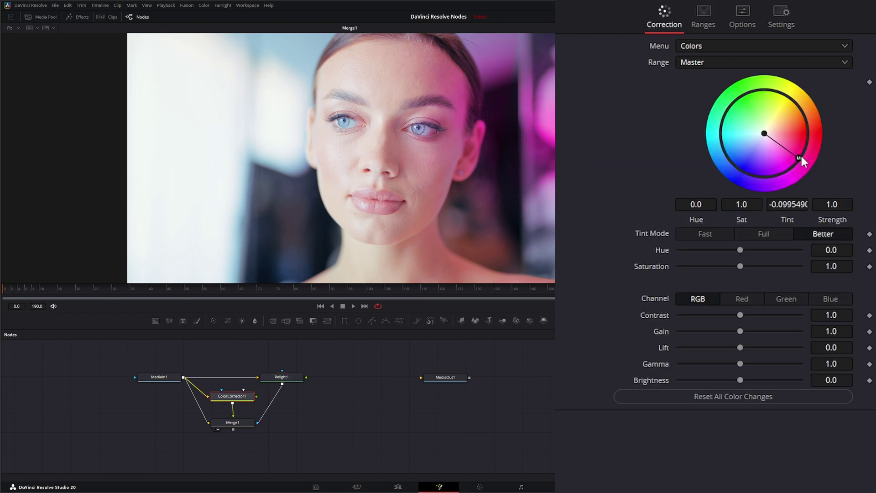
drag(801, 156, 790, 114)
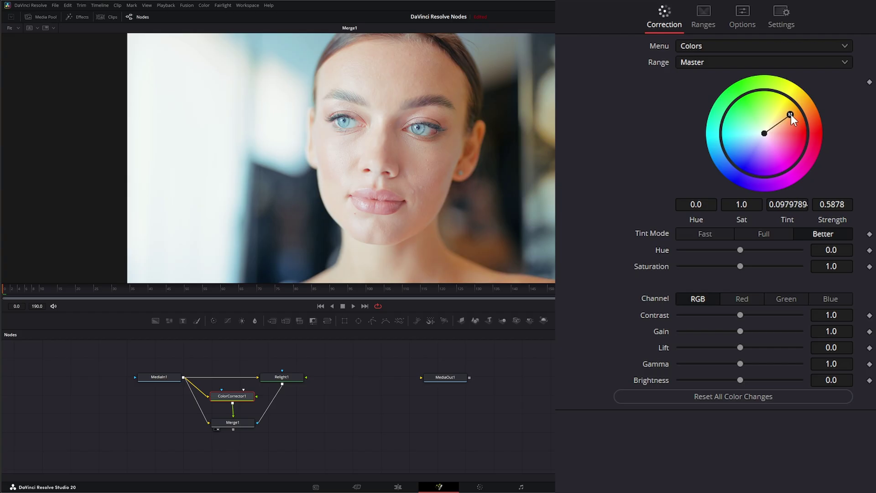
drag(159, 377, 175, 242)
drag(243, 425, 268, 189)
click(354, 306)
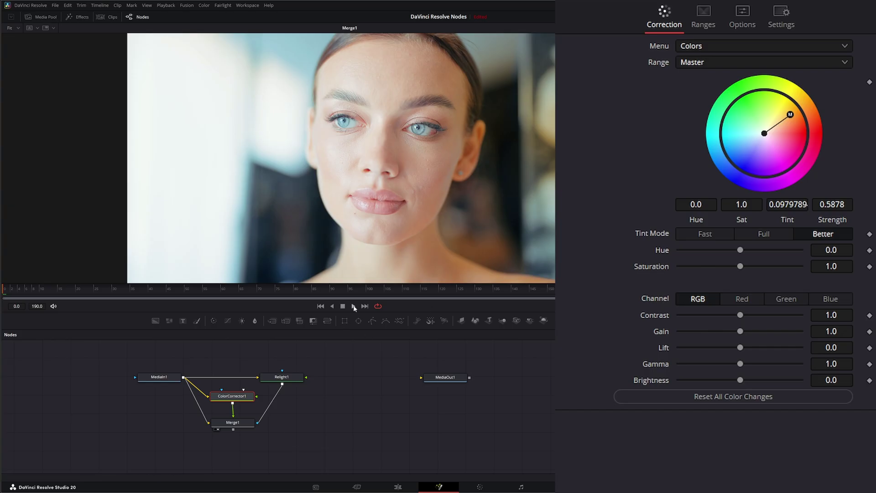